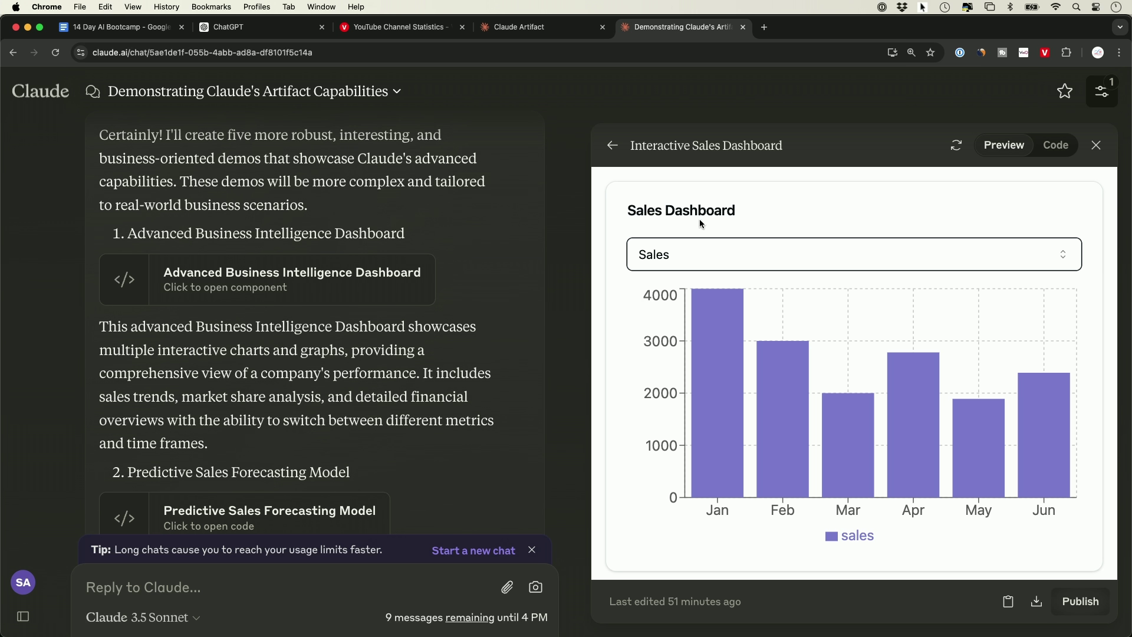
# Switch the Interactive Sales Dashboard's chart metric to Profit.
pyautogui.click(682, 256)
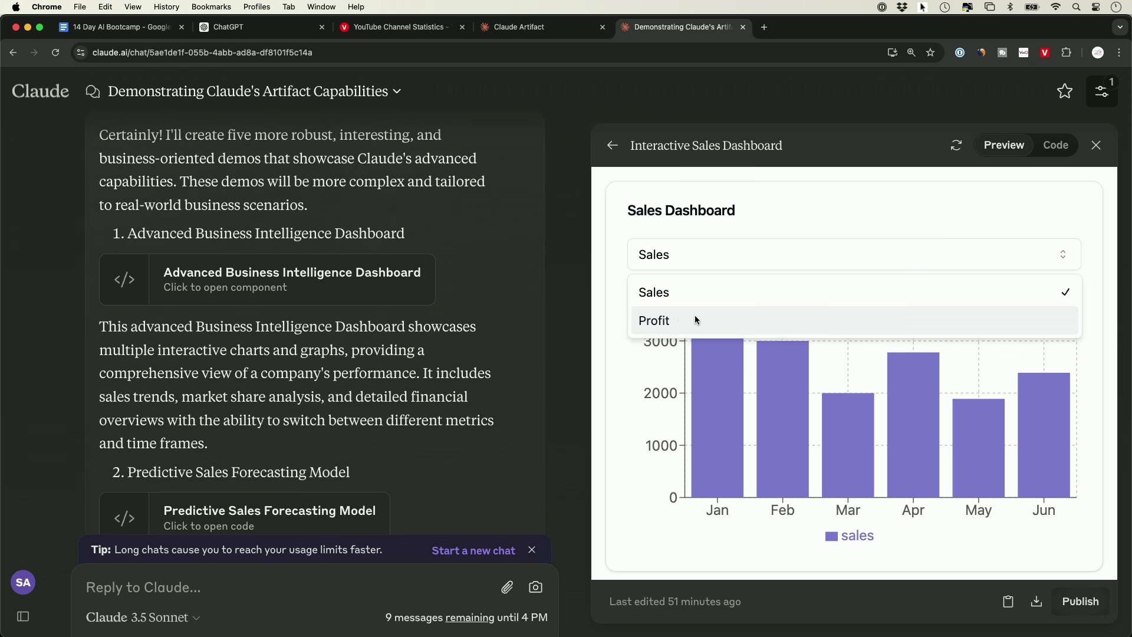
pyautogui.click(678, 319)
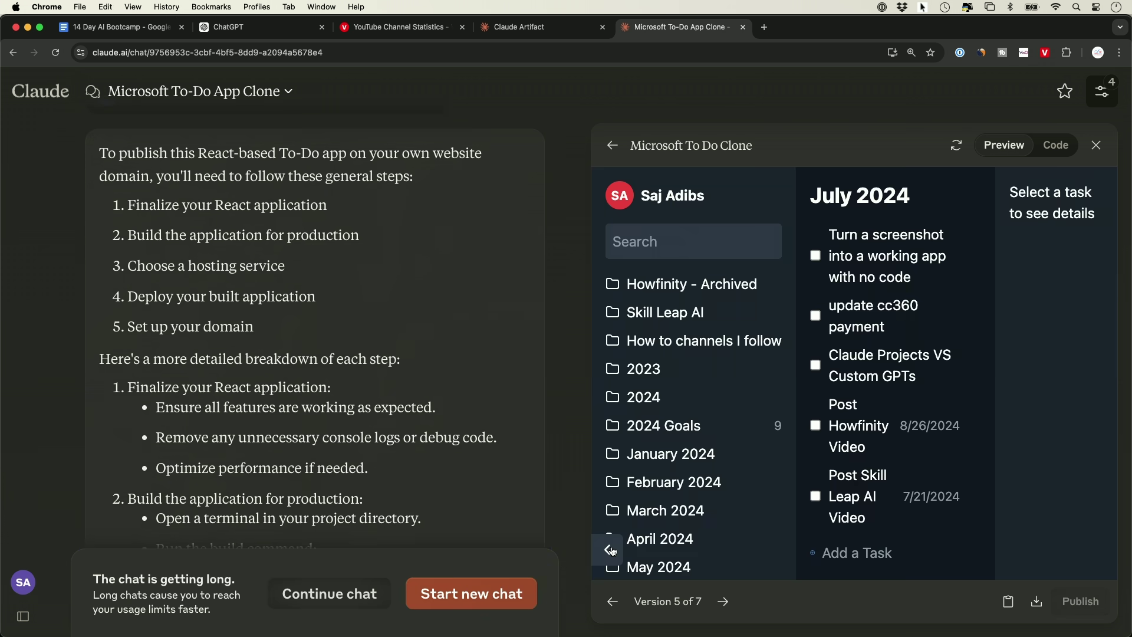
# Collapse the folder sidebar of the Microsoft To Do clone, and answer True in the LLM Master Challenge quiz.
pyautogui.click(610, 550)
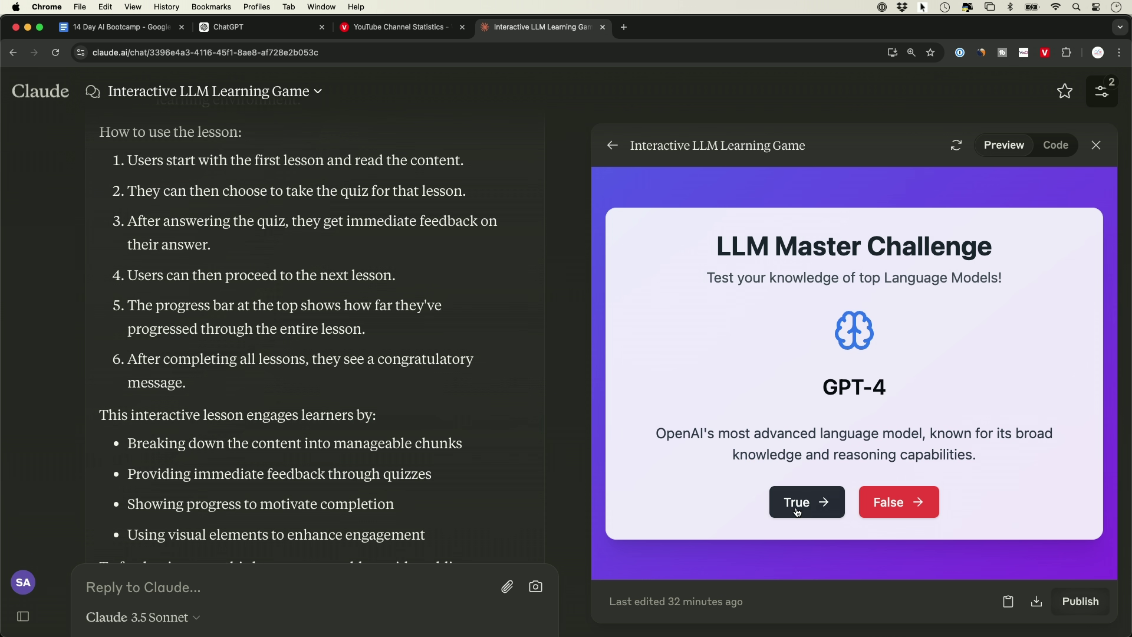
pyautogui.click(797, 512)
pyautogui.click(801, 512)
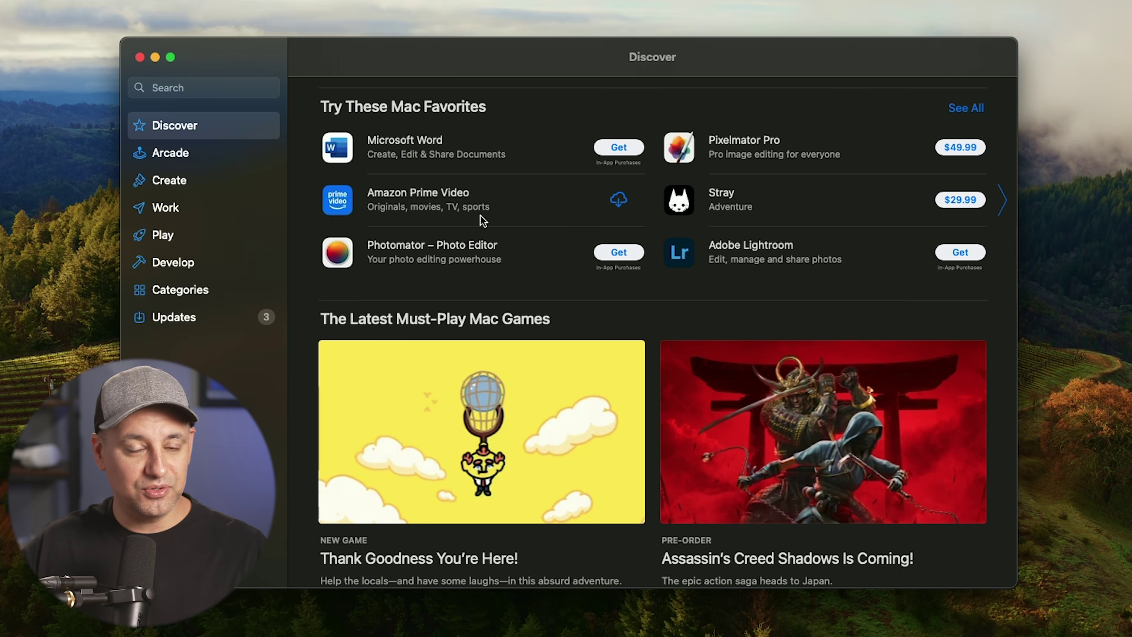
# Capture a screenshot of the whole App Store window showing the Discover page.
pyautogui.press('super+shift+4')
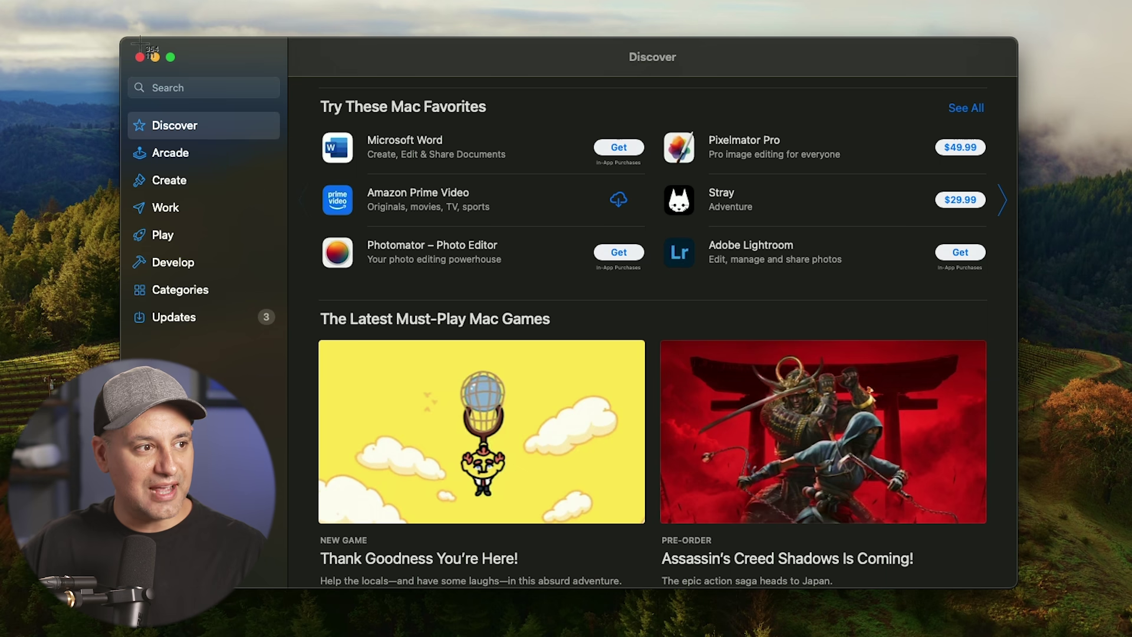
pyautogui.moveTo(109, 31); pyautogui.dragTo(1032, 597)
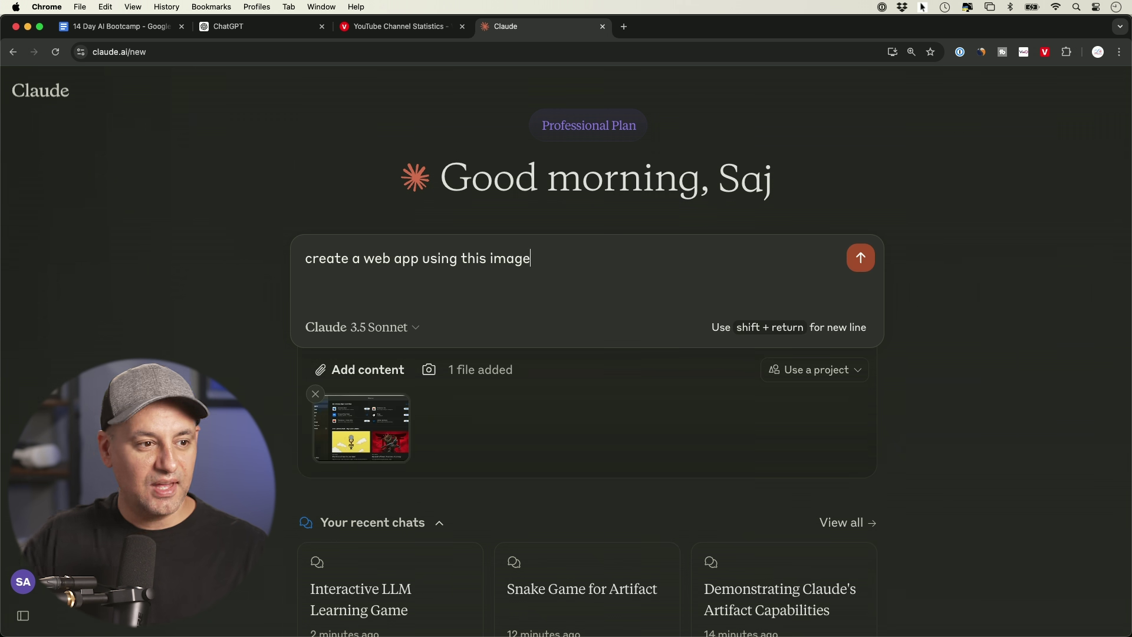
# Submit the prompt "create a web app using this image" with the attached screenshot, keeping Claude 3.5 Sonnet as the model.
pyautogui.write('eate a web app using this image')
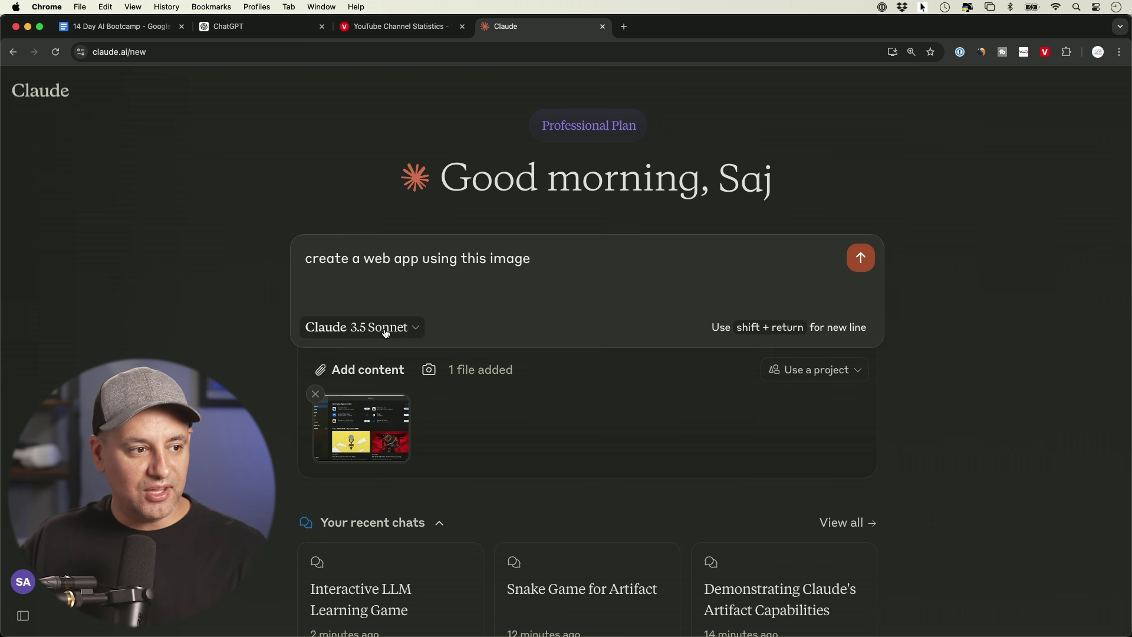
pyautogui.click(350, 335)
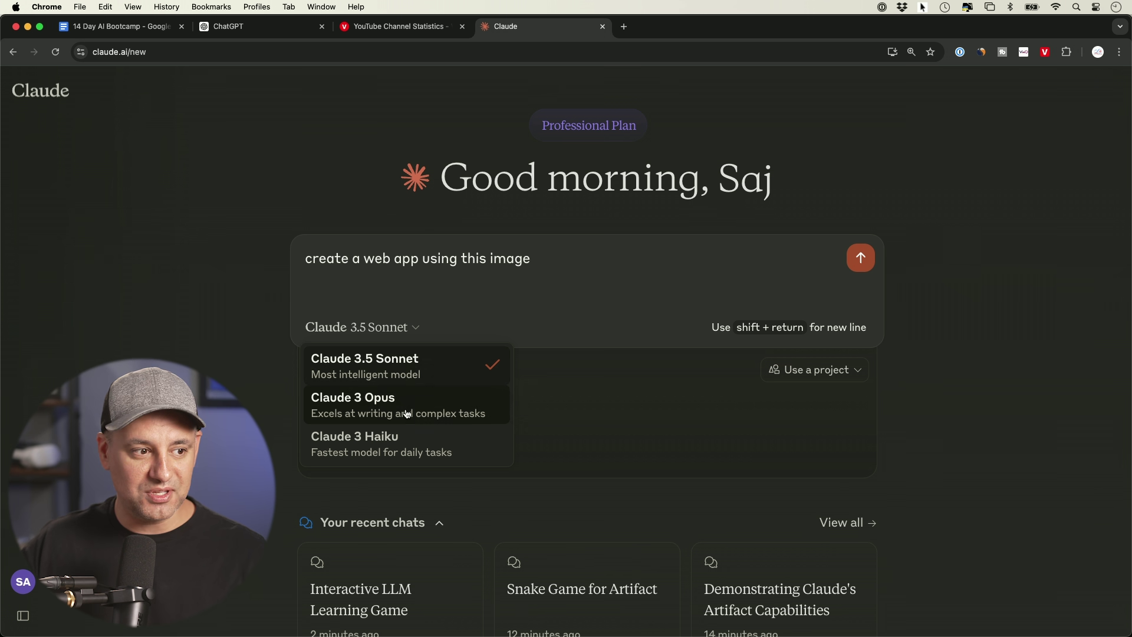
pyautogui.click(448, 302)
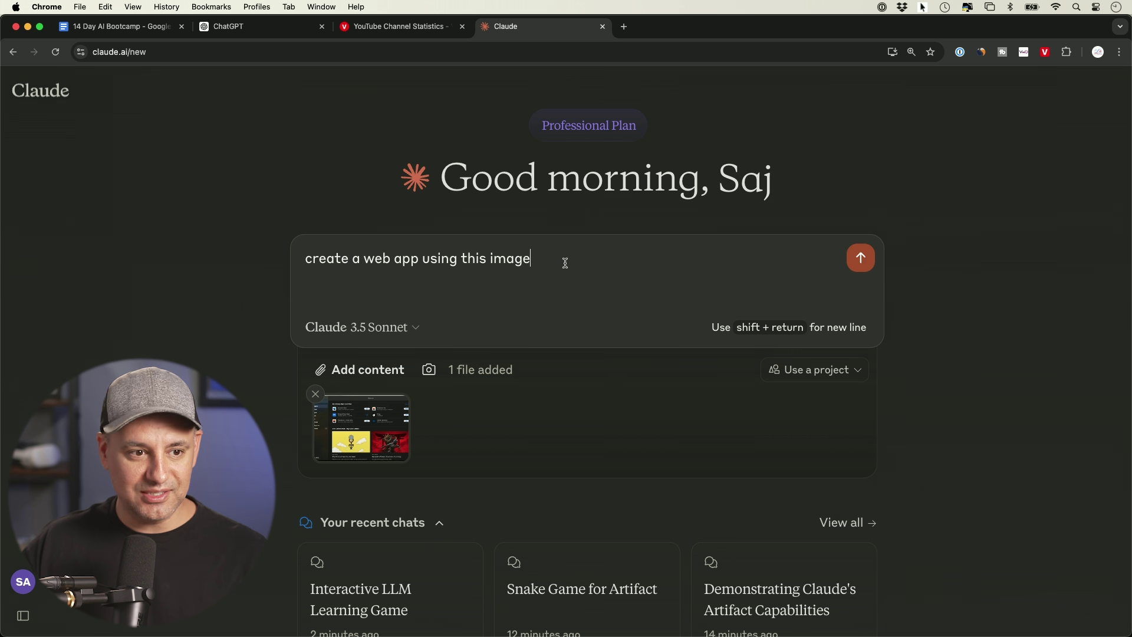
pyautogui.click(861, 258)
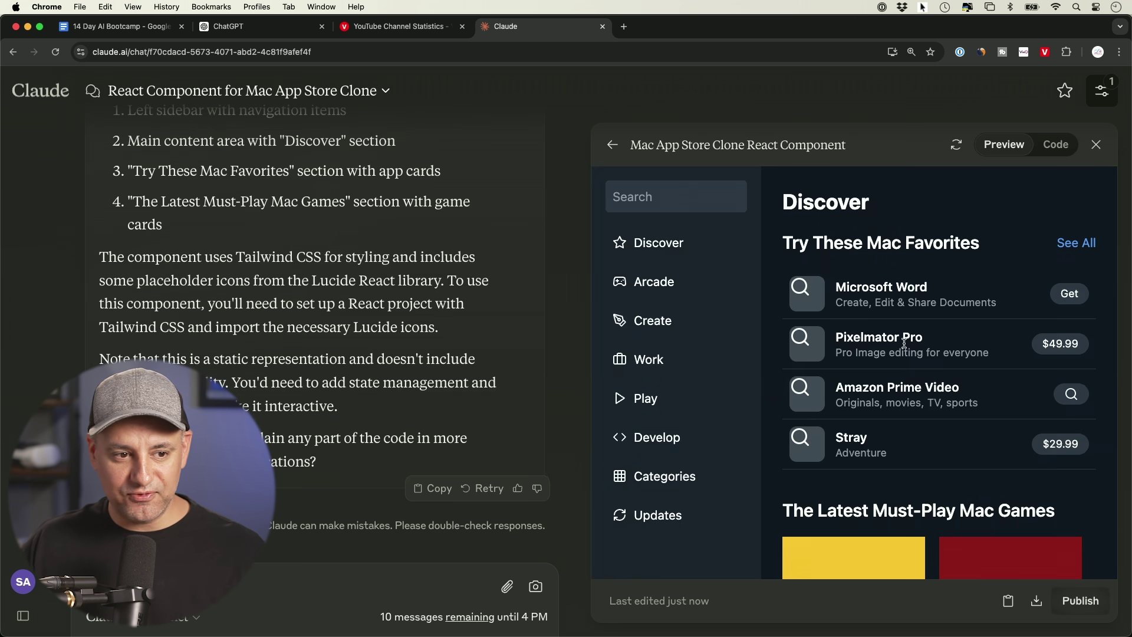
# Review the Mac App Store clone preview and publish the artifact with a copied public link.
pyautogui.scroll(-4, 909, 348)
pyautogui.scroll(4, 900, 364)
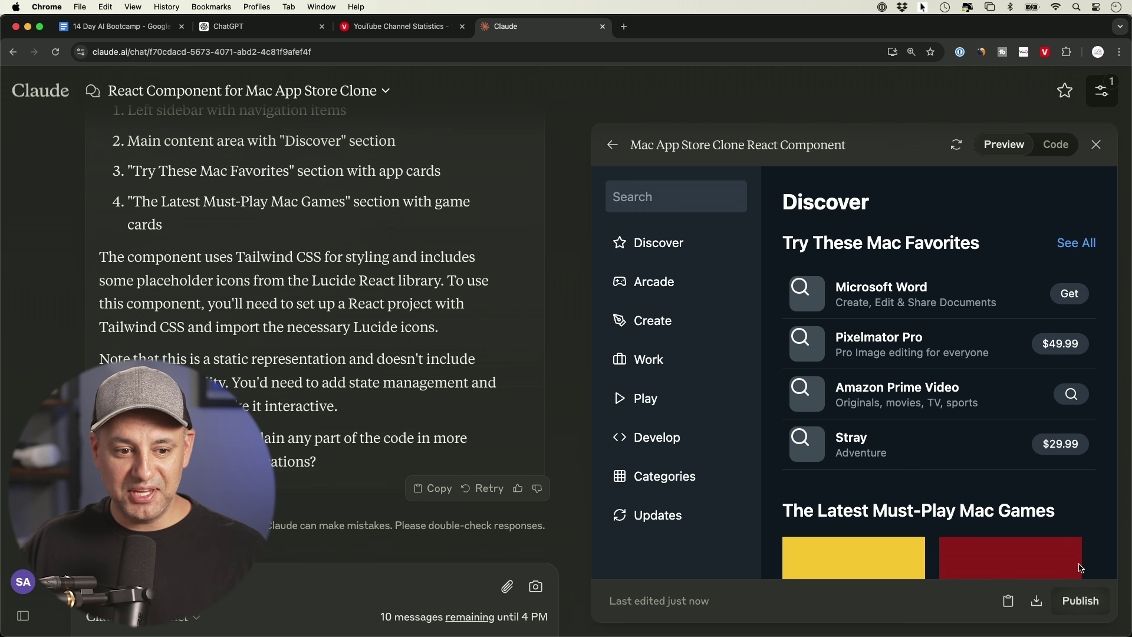
pyautogui.click(1076, 601)
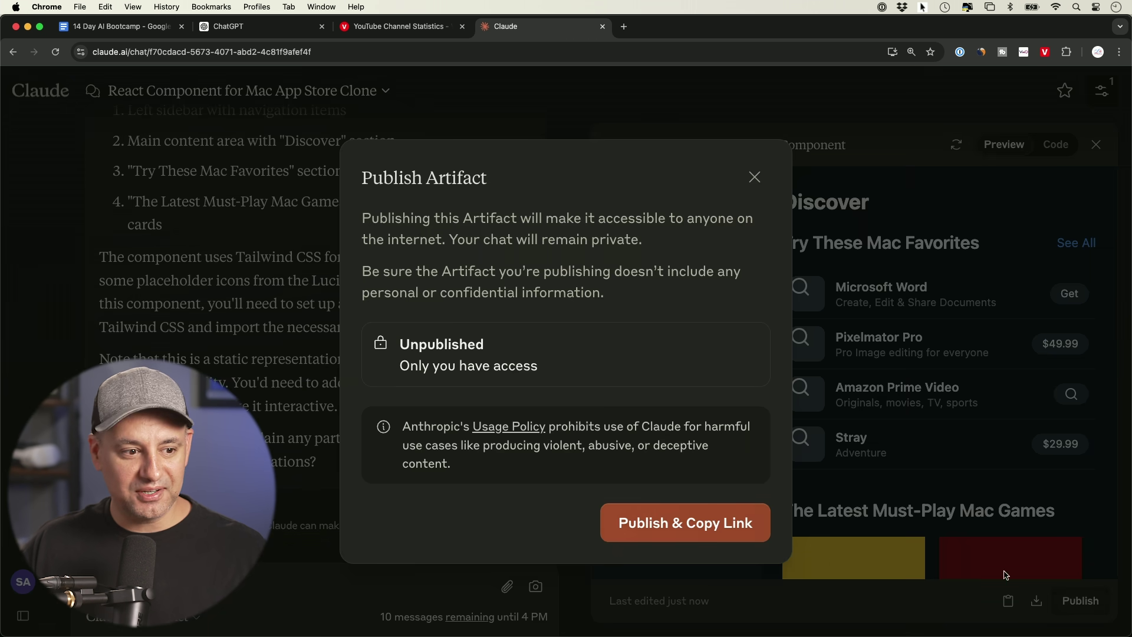
pyautogui.click(673, 538)
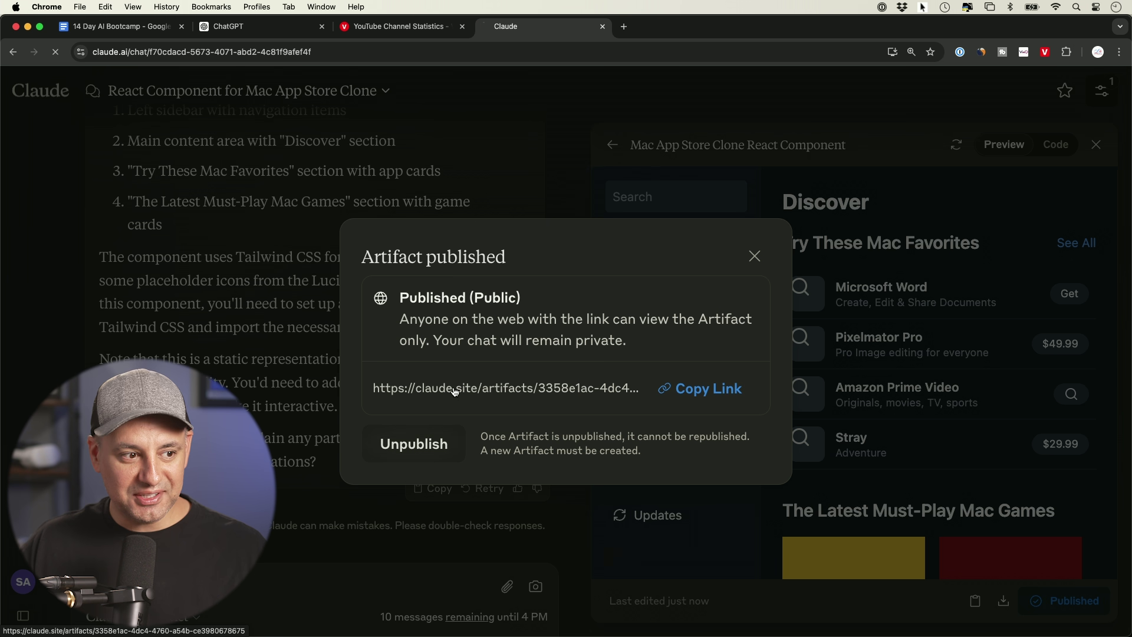
# Open the published Mac App Store clone's public page and remix the artifact.
pyautogui.click(455, 392)
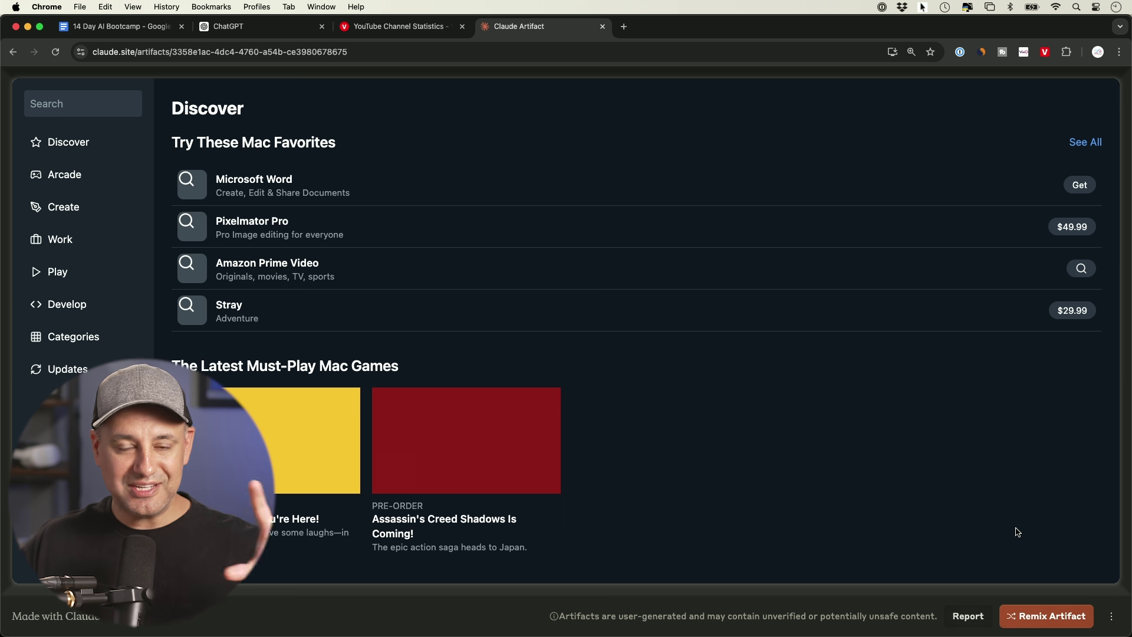
pyautogui.click(1027, 627)
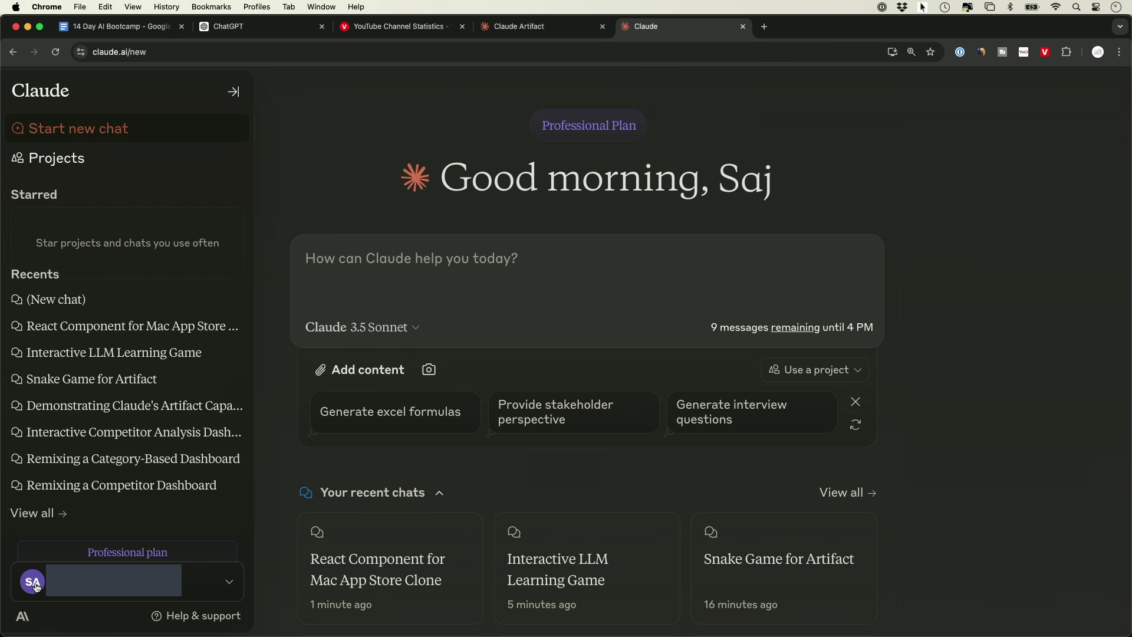
# Open the Feature Preview settings from the account options and toggle LaTeX Rendering.
pyautogui.click(37, 587)
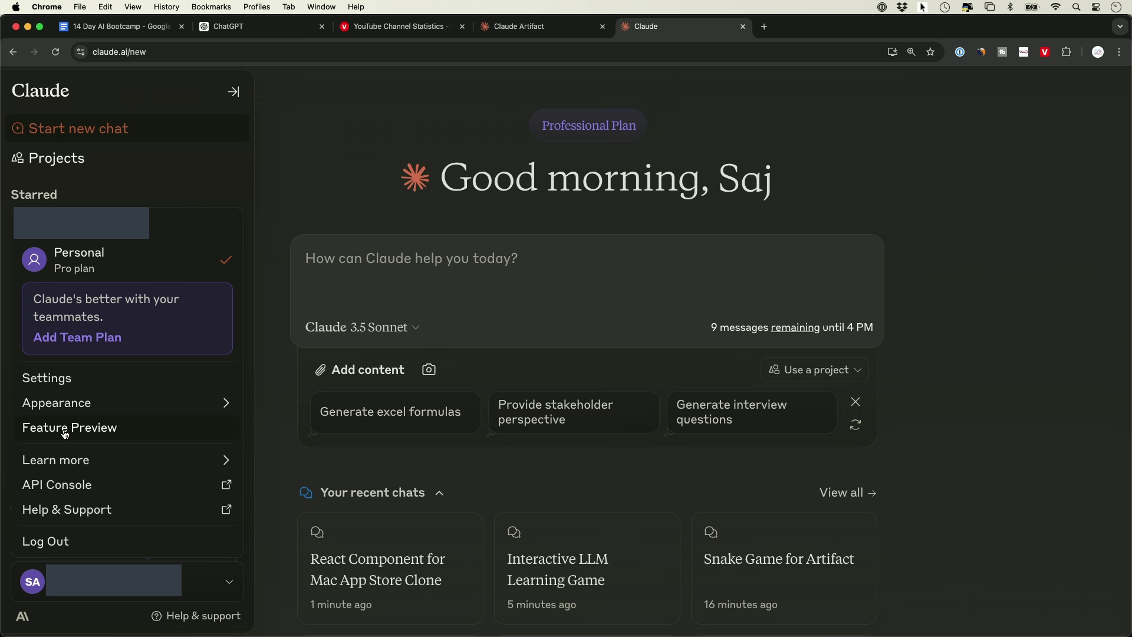
pyautogui.click(65, 429)
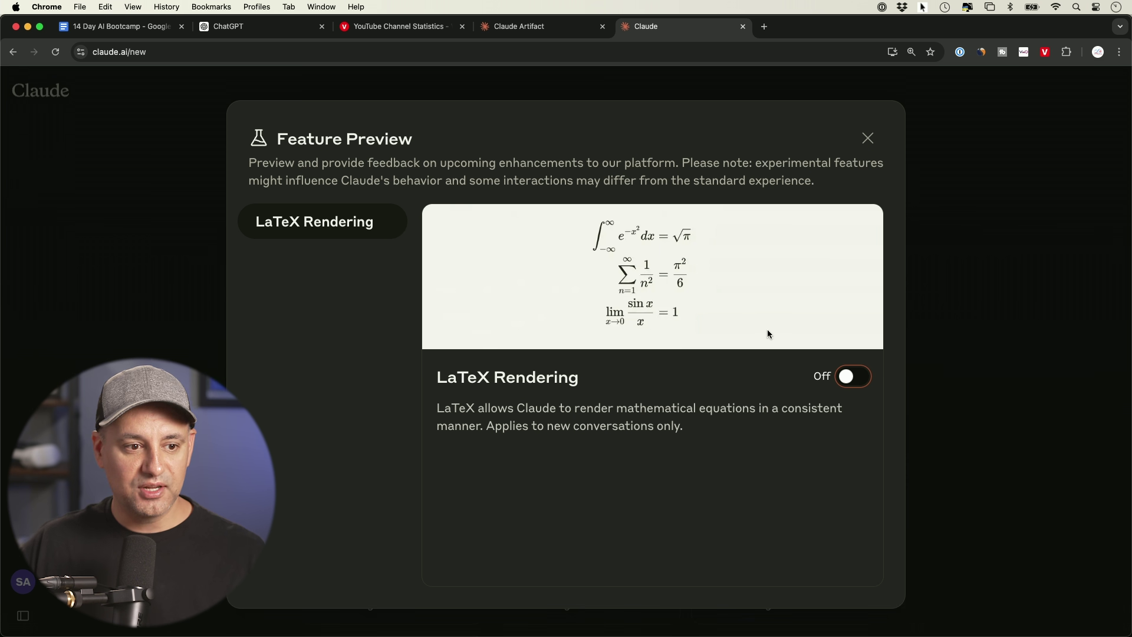
pyautogui.click(855, 390)
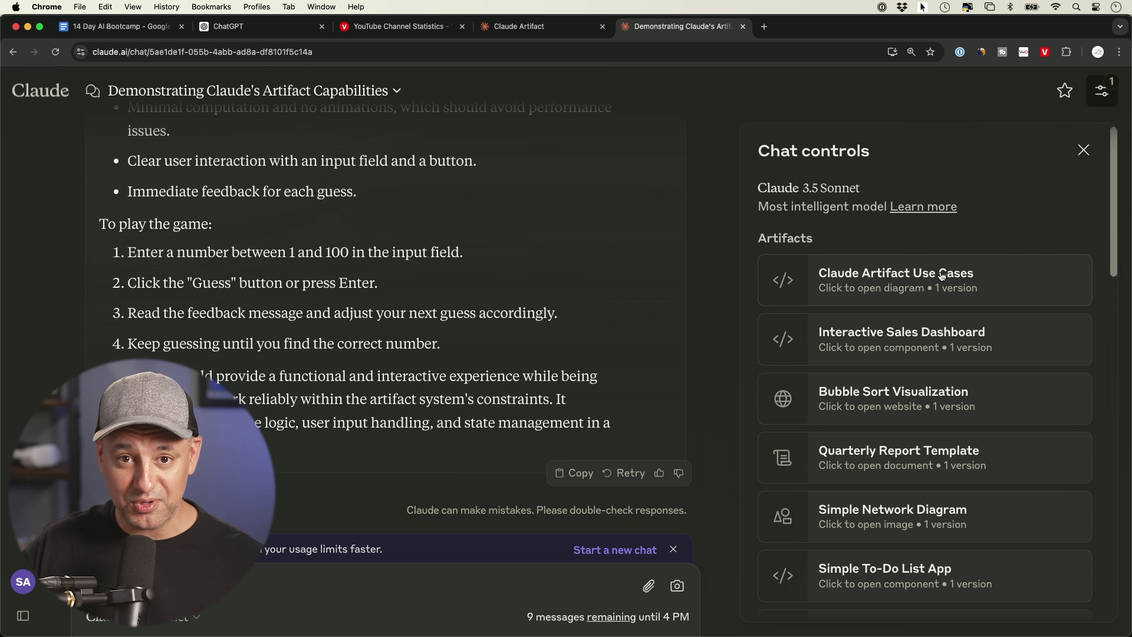
# Open the Claude Artifact Use Cases diagram, enlarge it and examine its branches from document creation to interactive components.
pyautogui.click(887, 278)
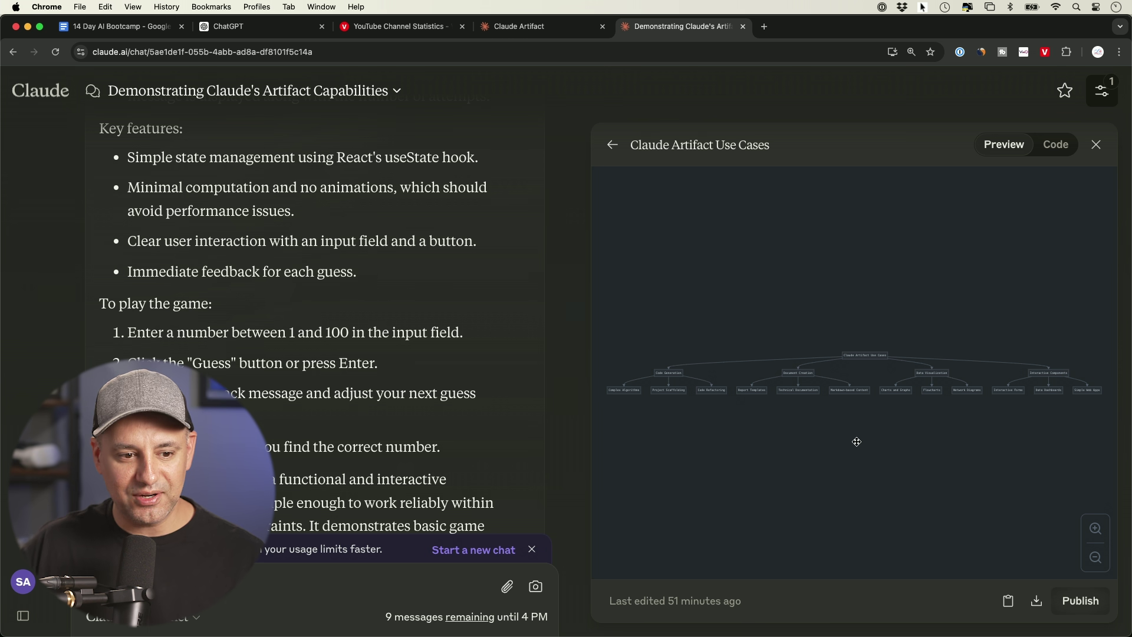
pyautogui.click(1096, 529)
pyautogui.click(1096, 529)
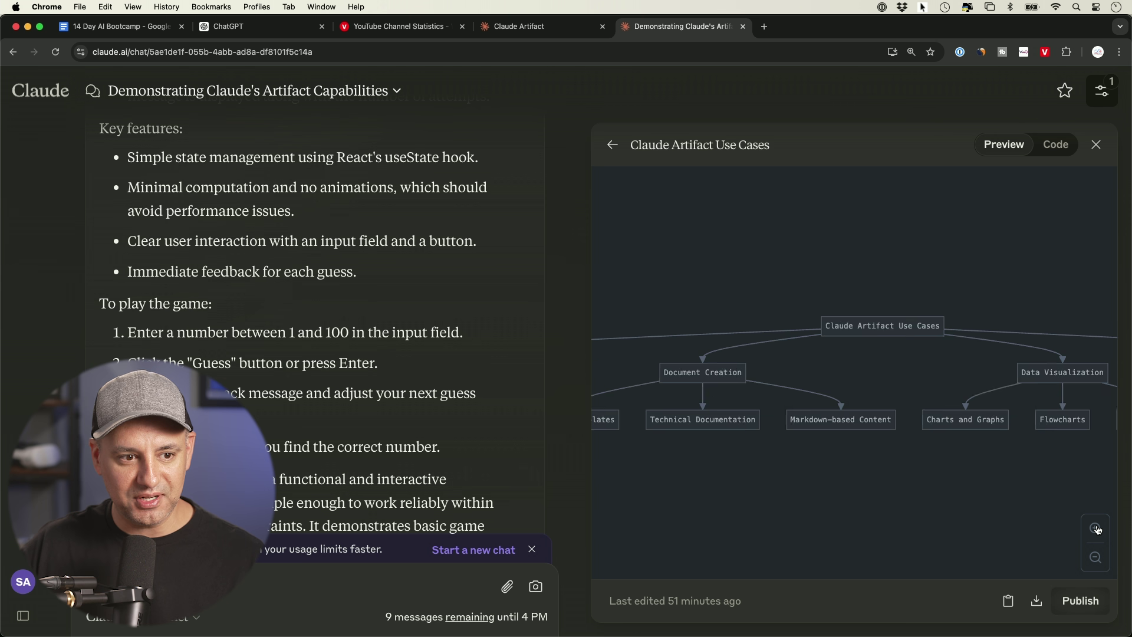
pyautogui.moveTo(708, 401); pyautogui.dragTo(1054, 395)
pyautogui.moveTo(938, 393); pyautogui.dragTo(578, 404)
pyautogui.moveTo(759, 381); pyautogui.dragTo(886, 368)
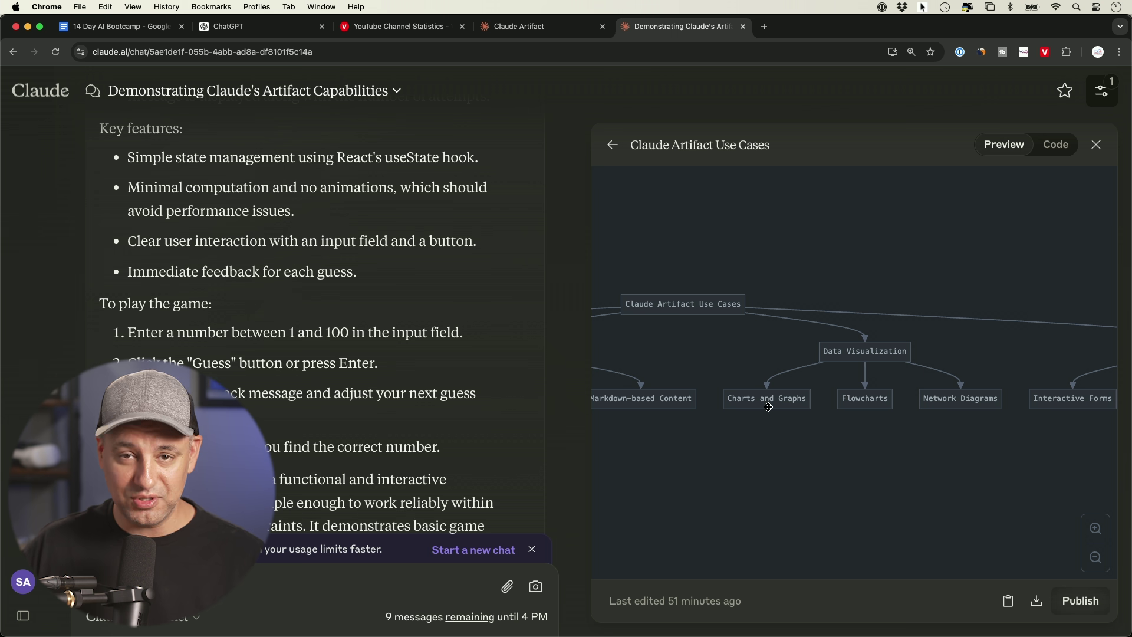
pyautogui.moveTo(809, 414); pyautogui.dragTo(752, 413)
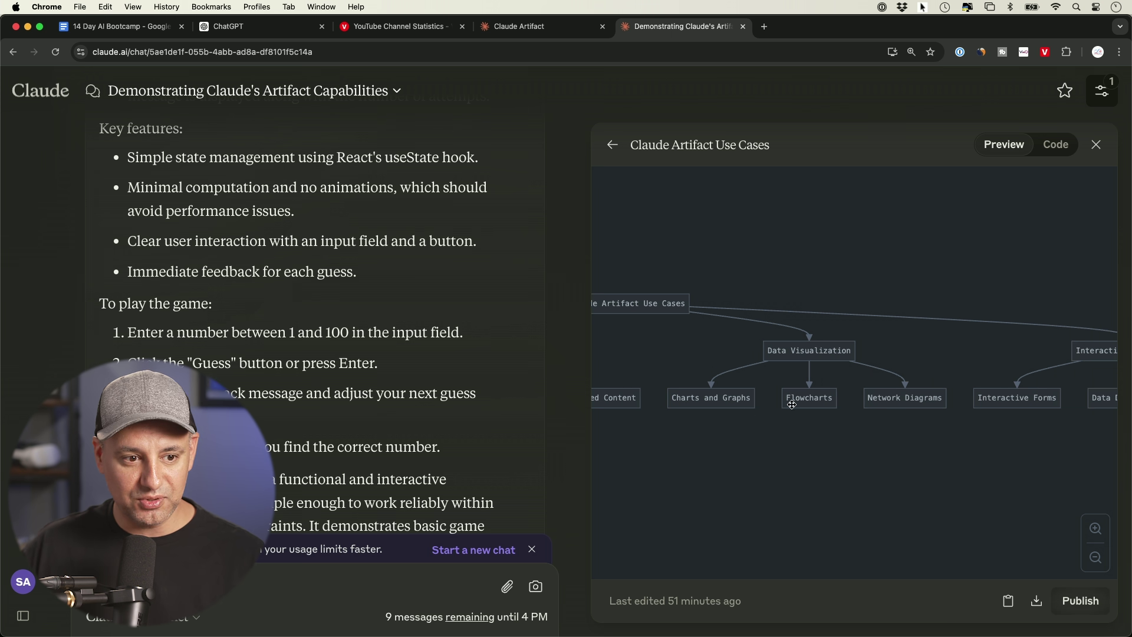
pyautogui.moveTo(866, 399); pyautogui.dragTo(803, 403)
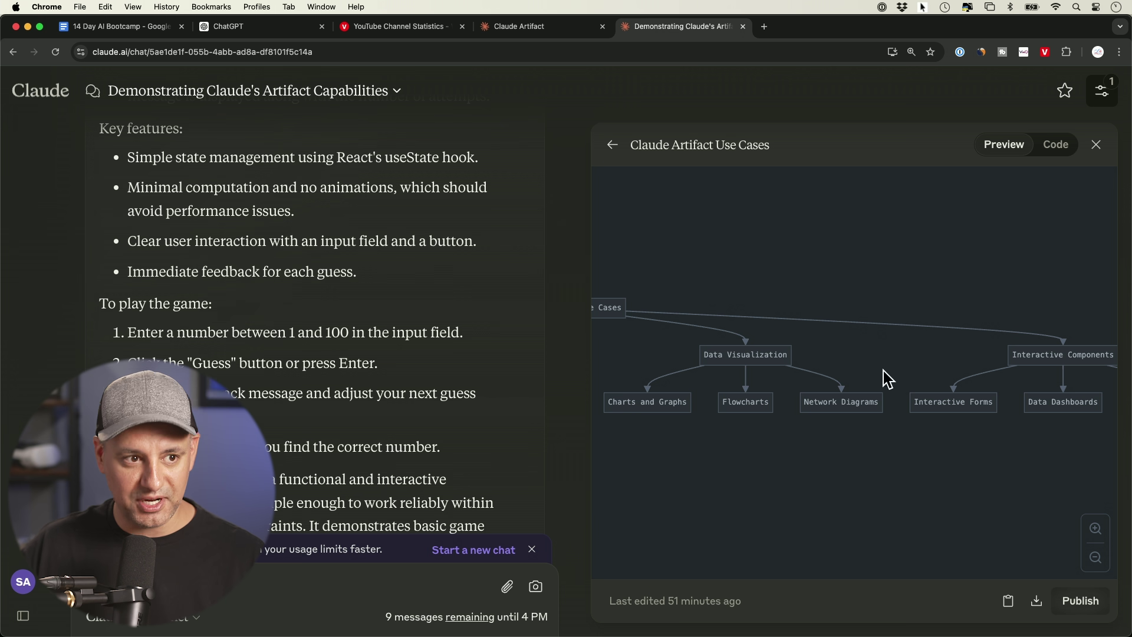
pyautogui.hscroll(3, 897, 354)
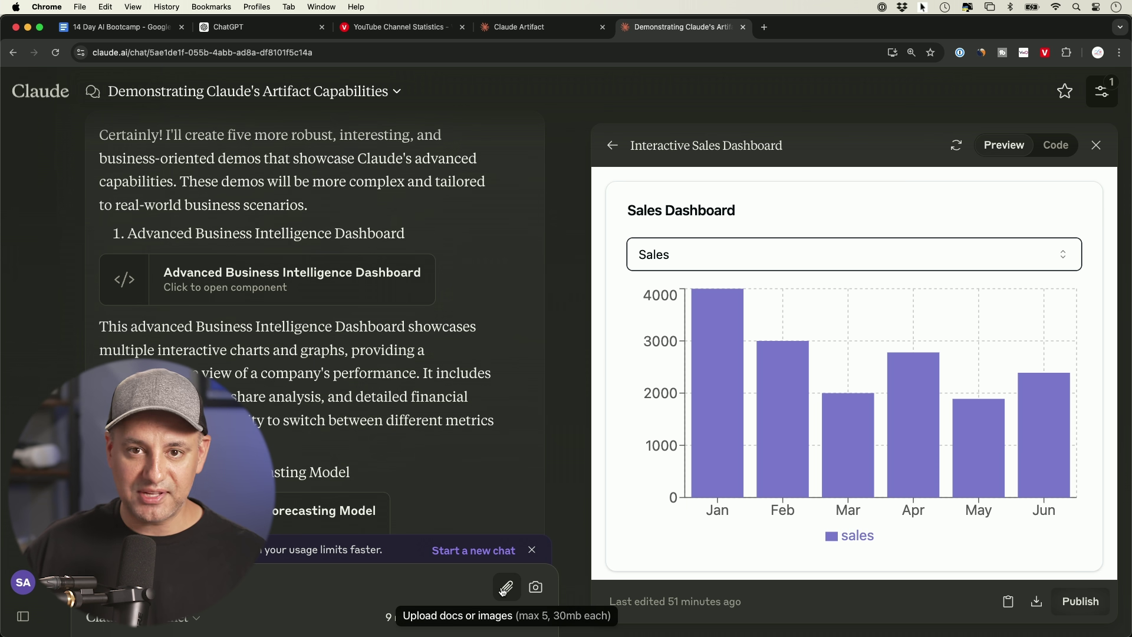
# Inspect the monthly bars in the Interactive Sales Dashboard and change the displayed metric from Sales to Profit.
pyautogui.moveTo(704, 409)
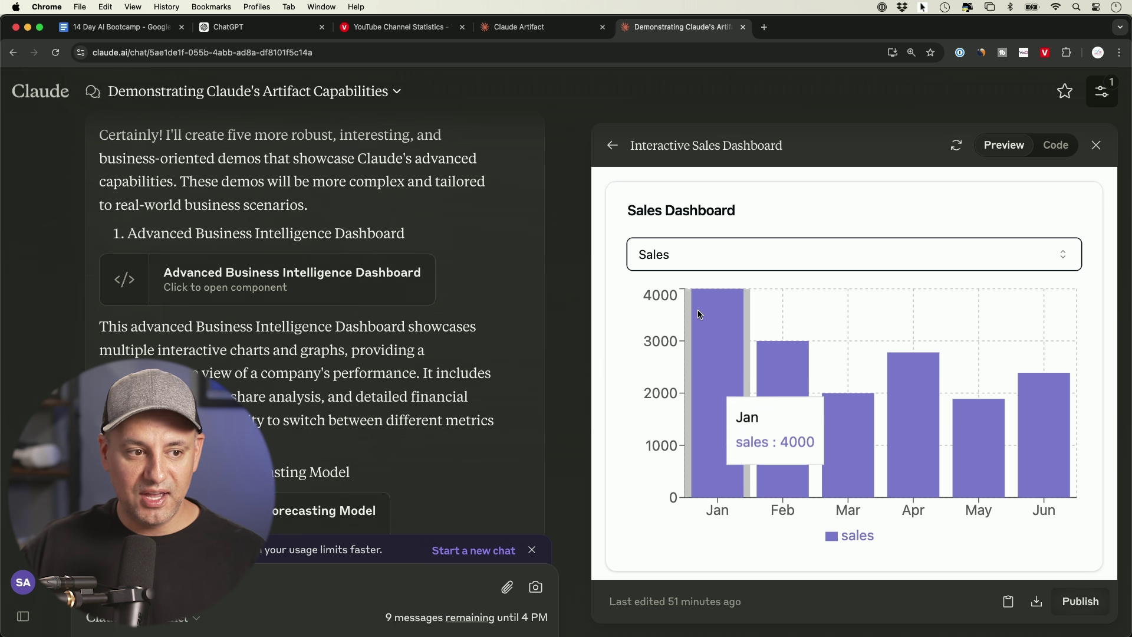
pyautogui.moveTo(914, 357)
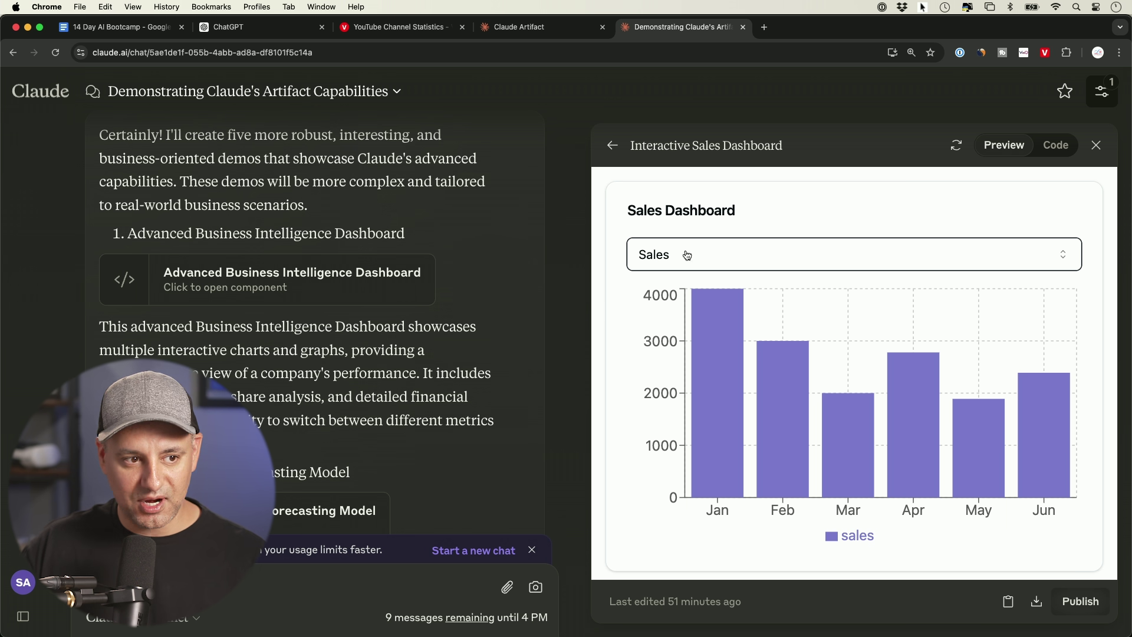
pyautogui.click(682, 255)
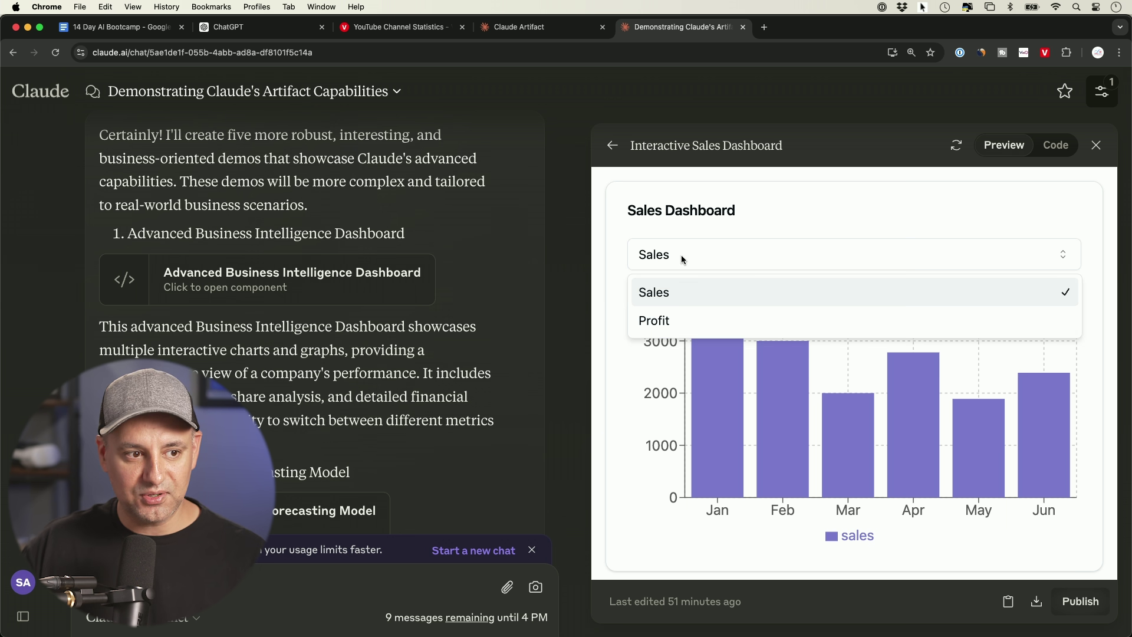
pyautogui.click(680, 320)
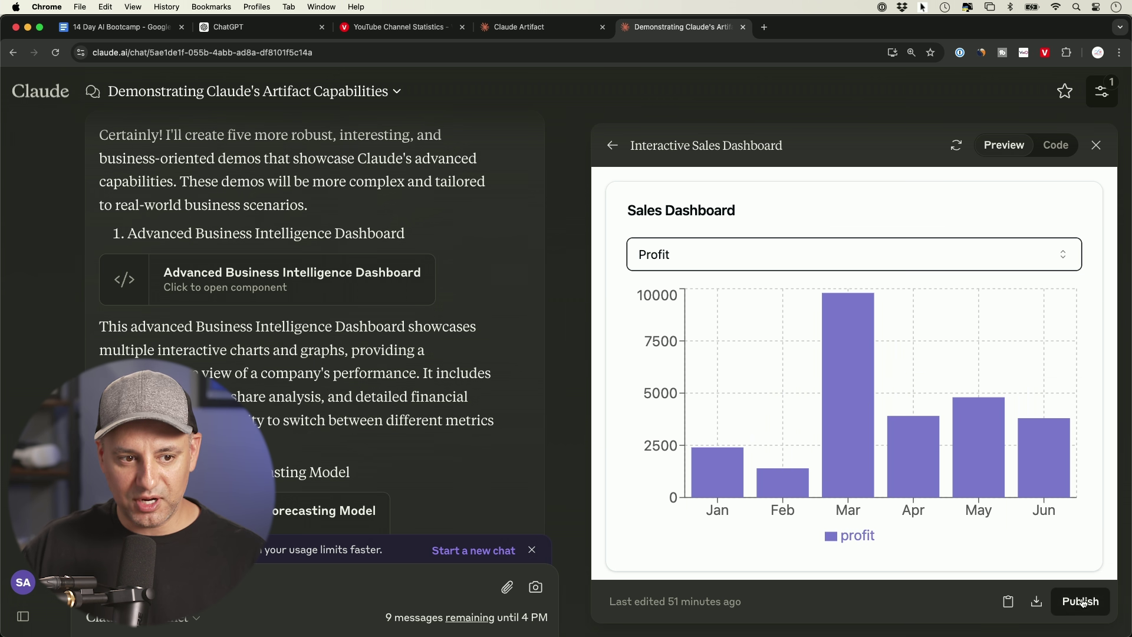
pyautogui.moveTo(958, 371)
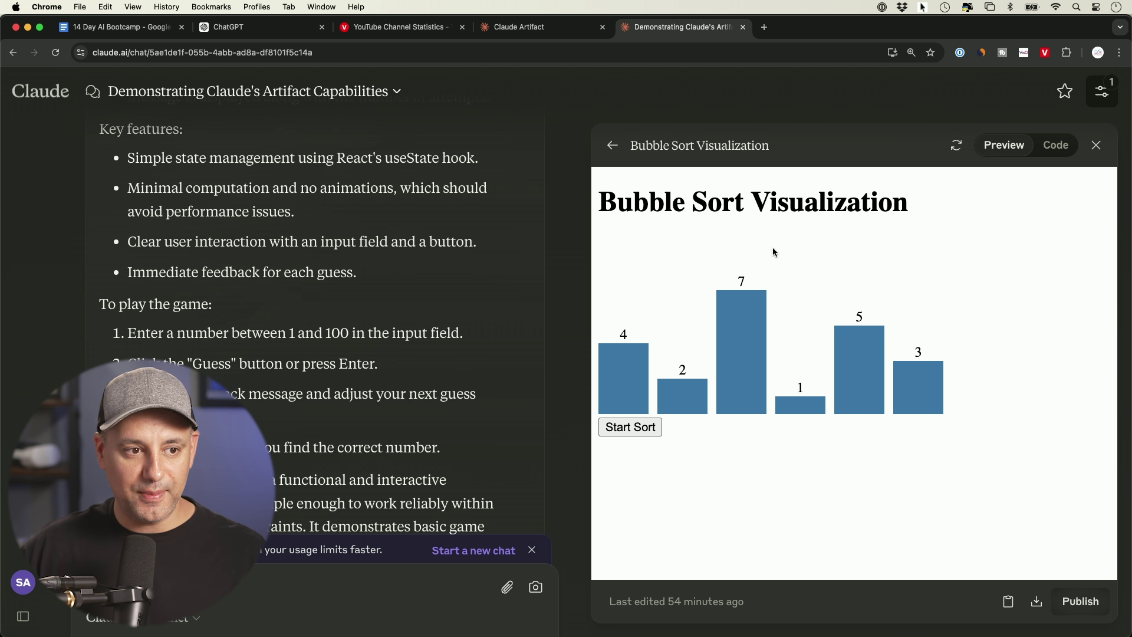
# Start the sort in the Bubble Sort Visualization artifact.
pyautogui.click(633, 433)
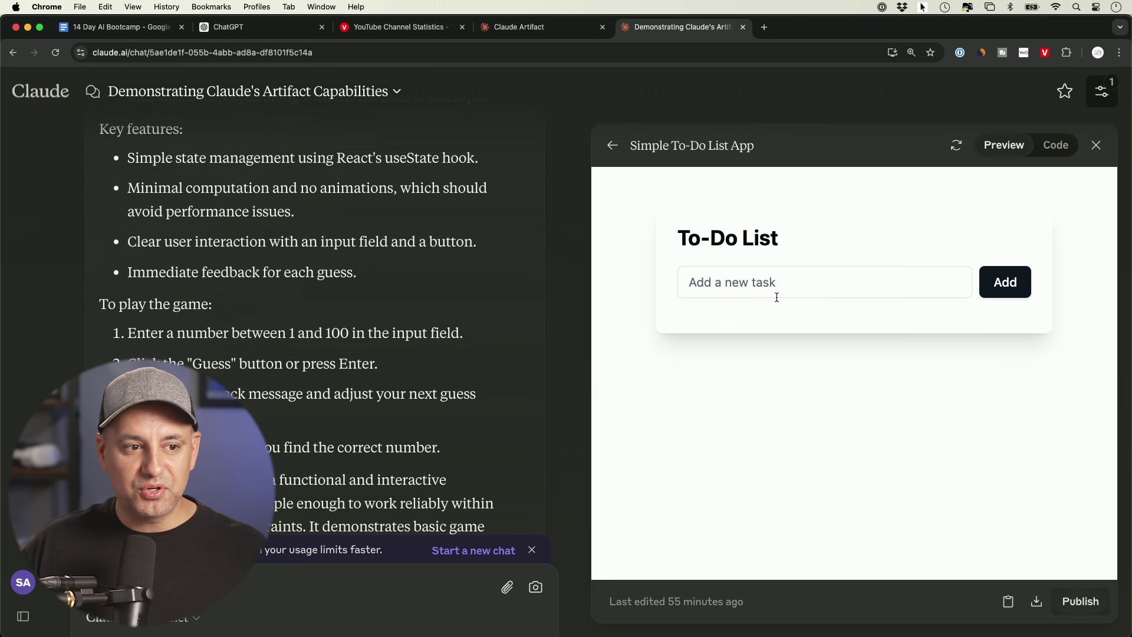
# Add a task named "gym" in the Simple To-Do List App artifact.
pyautogui.click(775, 289)
pyautogui.write('gym')
pyautogui.click(1016, 281)
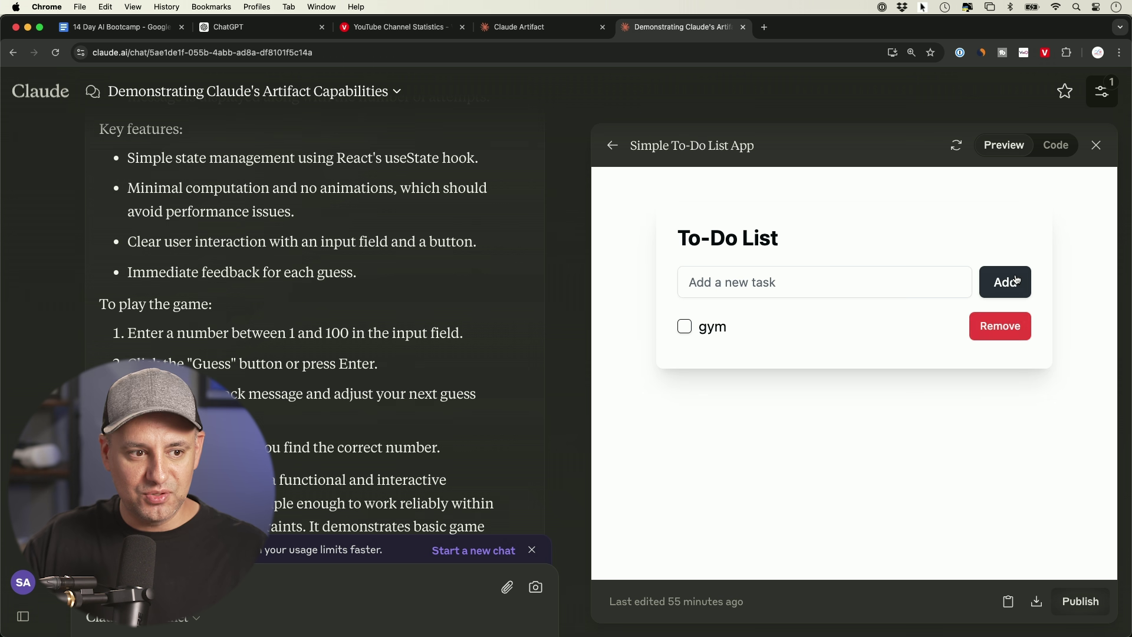
# Mark the gym task as completed and remove it from the to-do list.
pyautogui.click(686, 329)
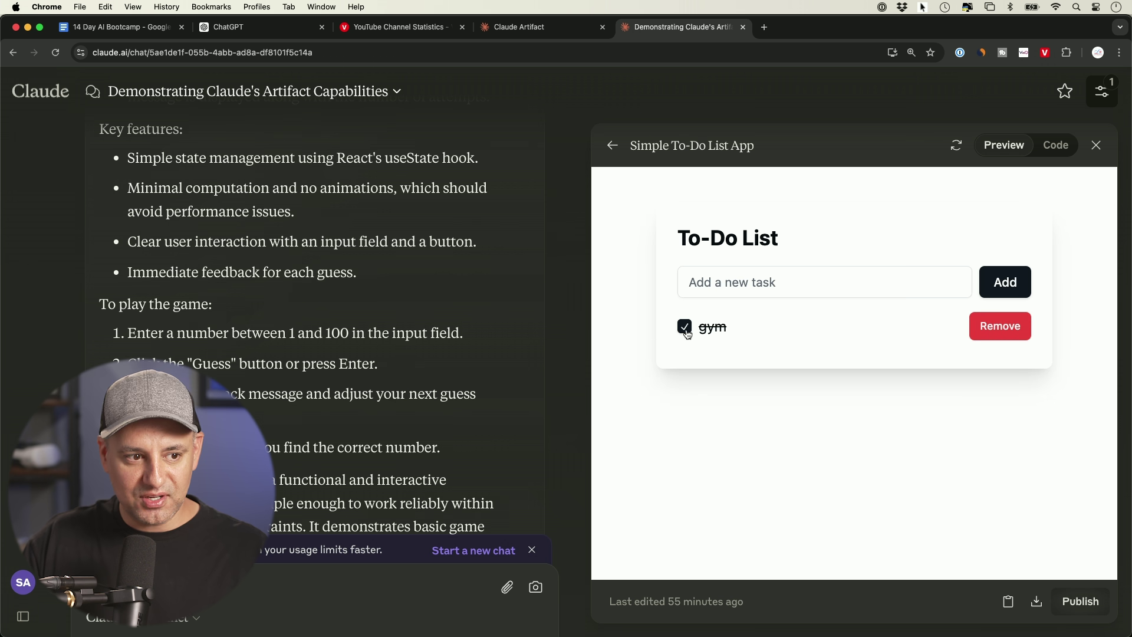
pyautogui.click(1012, 326)
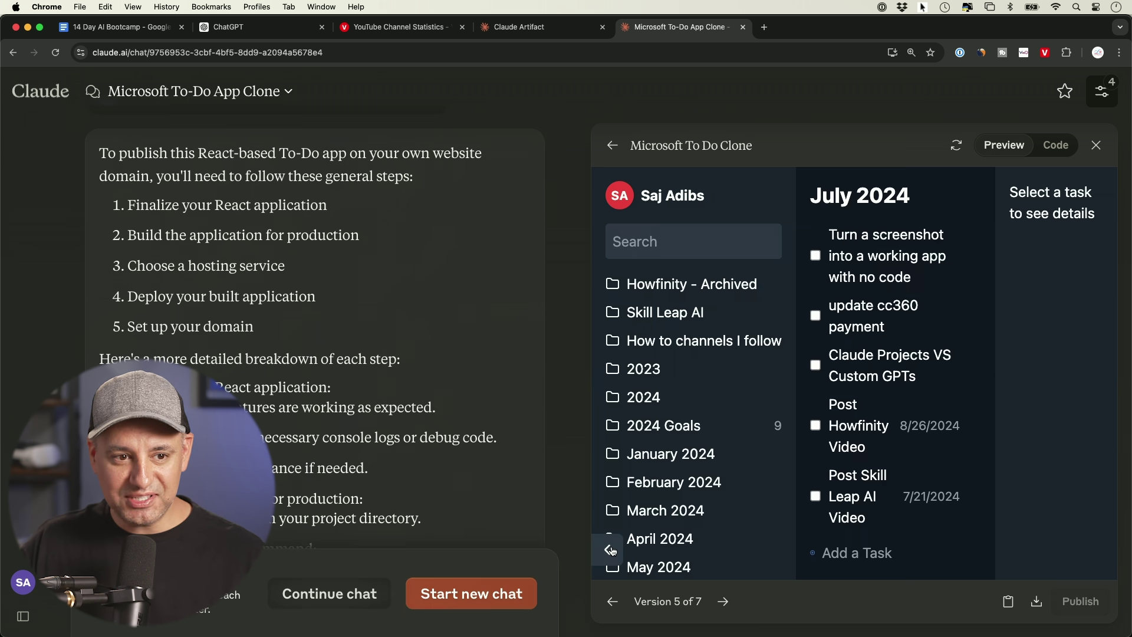
# Collapse the Microsoft To Do clone's sidebar, and complete the task "Turn a screenshot into a working app with no code" on its published page.
pyautogui.click(611, 550)
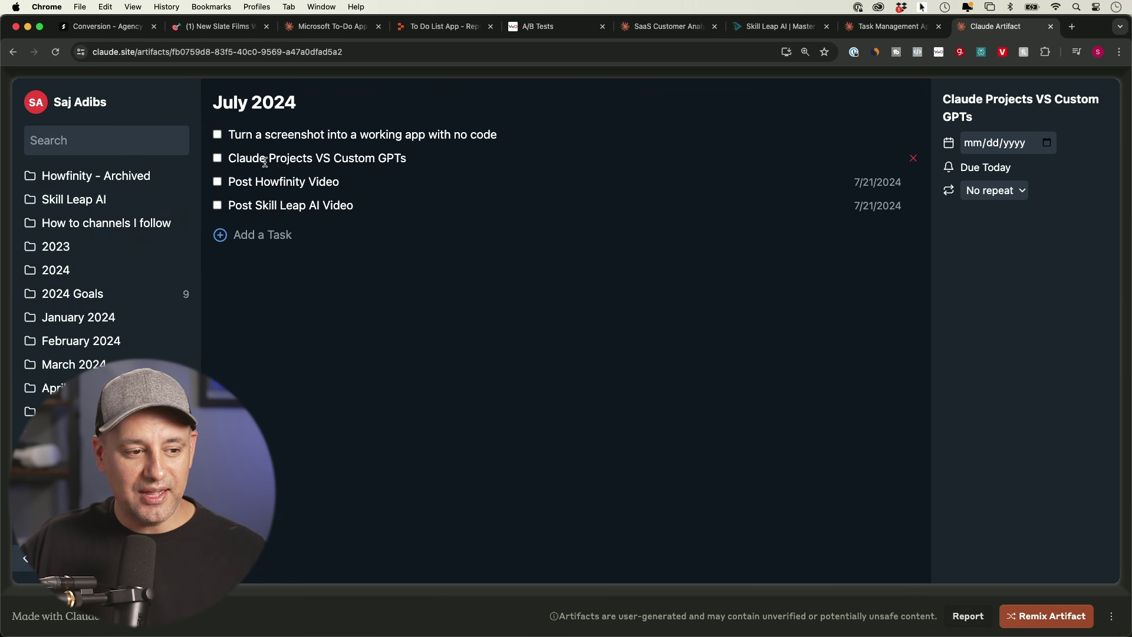
pyautogui.click(218, 136)
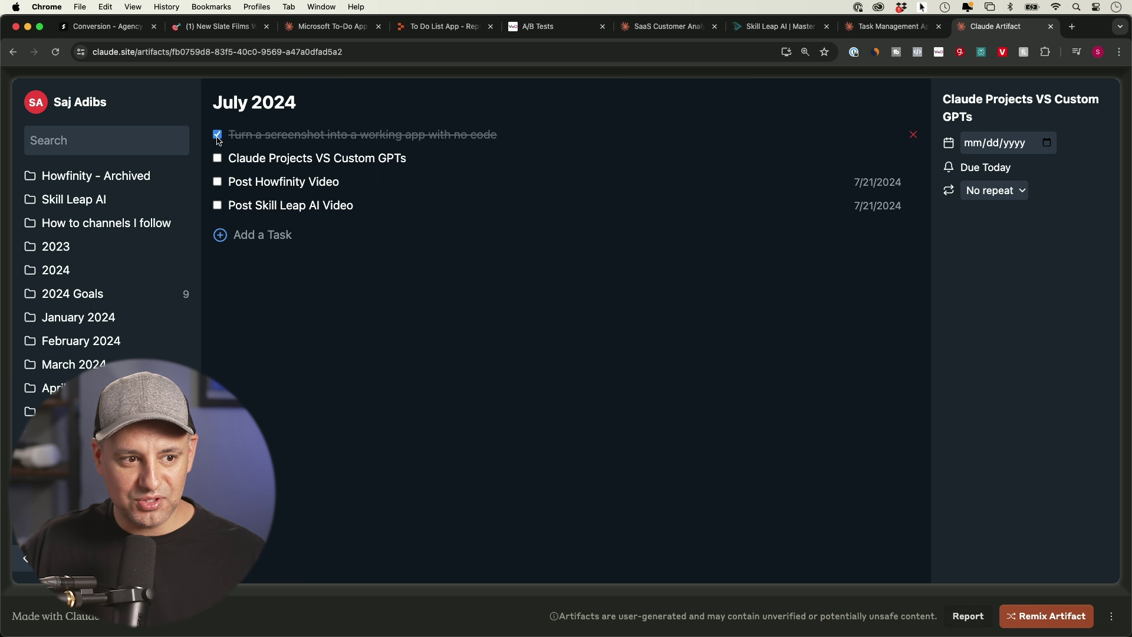
# Delete the completed task "Turn a screenshot into a working app with no code" from the July 2024 list.
pyautogui.click(217, 135)
pyautogui.click(217, 135)
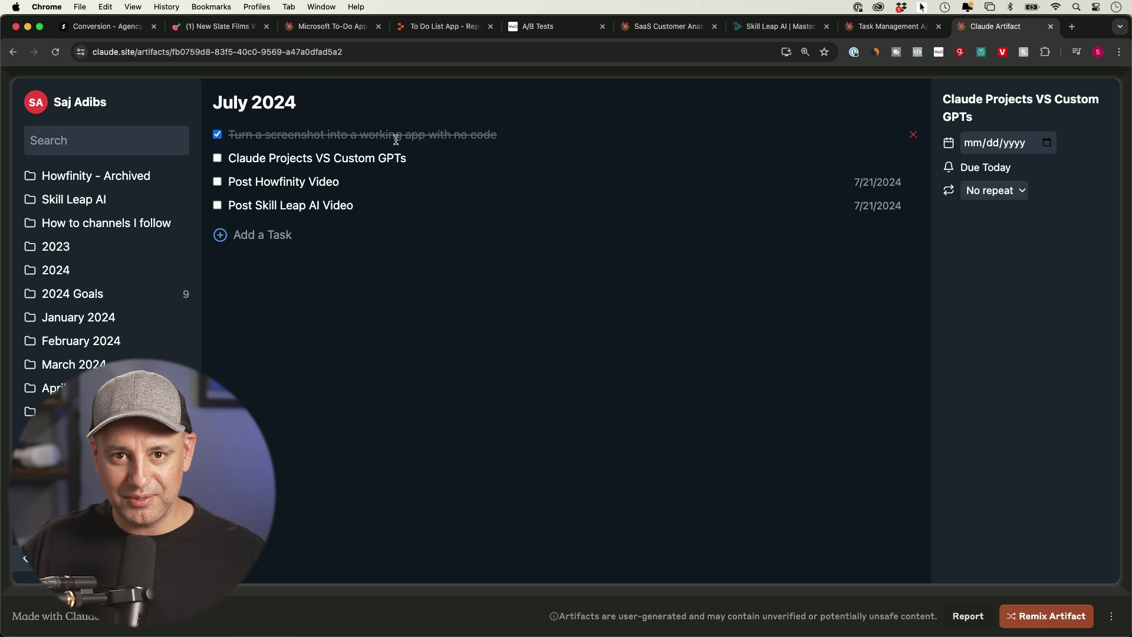
pyautogui.click(913, 136)
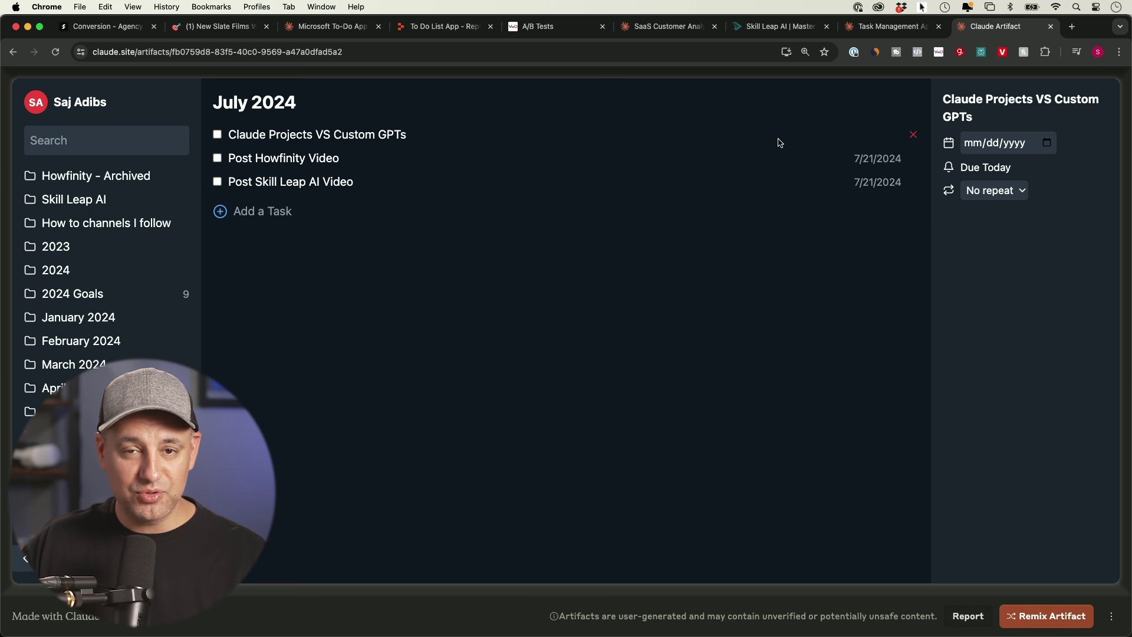
# Open the details of the "Post Howfinity Video" task and pick July 22, 2024 as its due date.
pyautogui.click(271, 168)
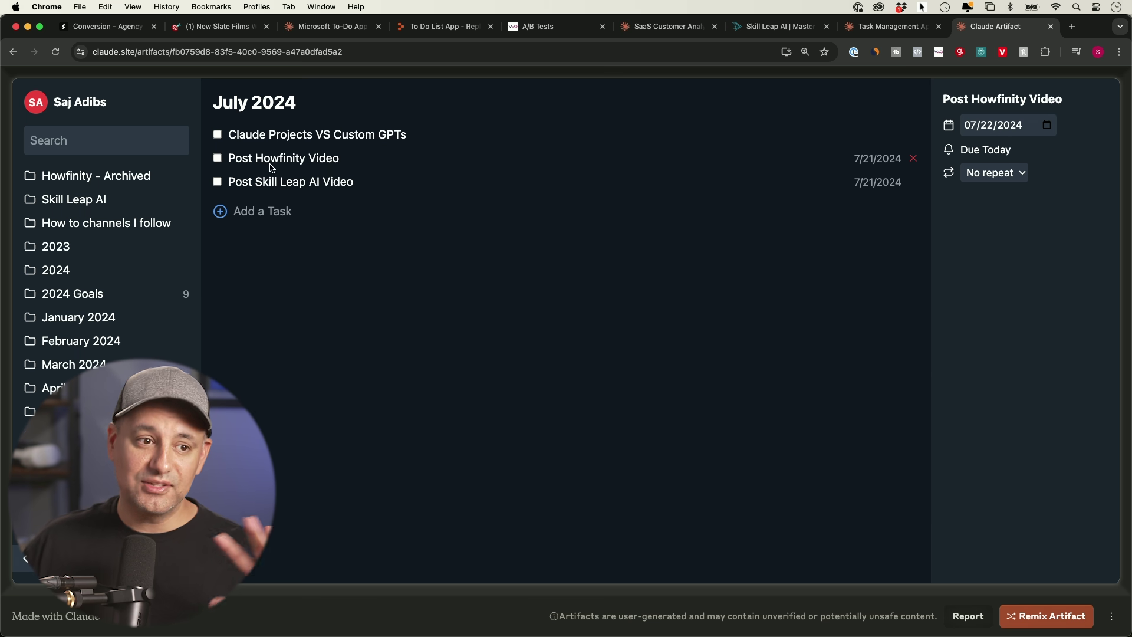
pyautogui.click(1040, 125)
pyautogui.click(1047, 125)
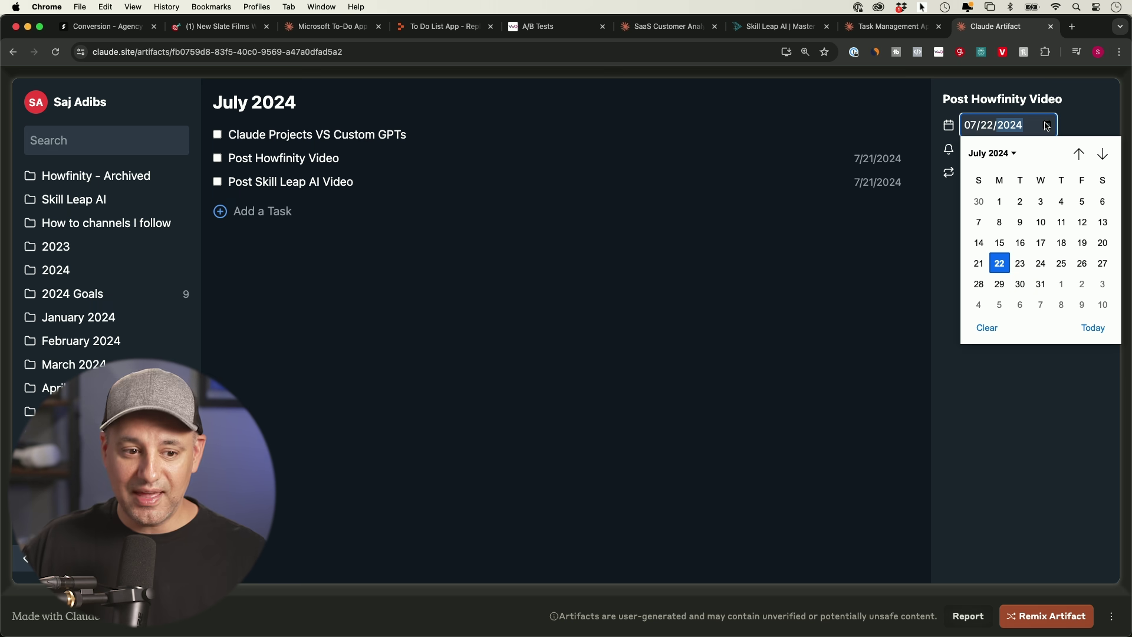
pyautogui.click(1000, 263)
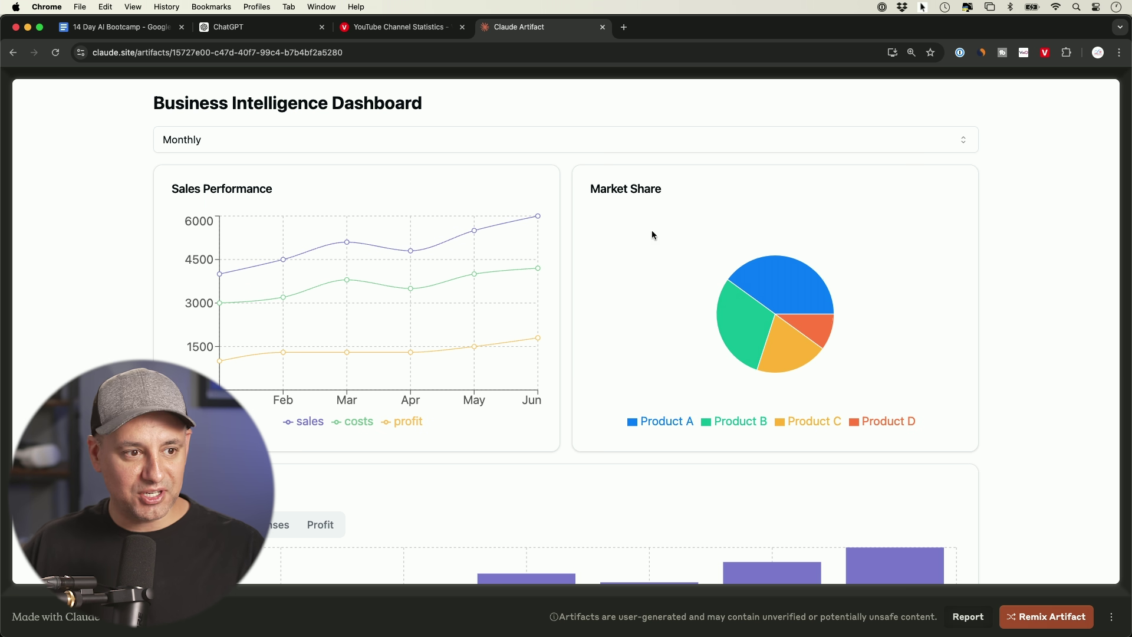
# Reload the Business Intelligence Dashboard artifact and view its Financial Overview chart for Expenses and Profit.
pyautogui.press('super+r')
pyautogui.moveTo(710, 299)
pyautogui.scroll(-5, 1079, 319)
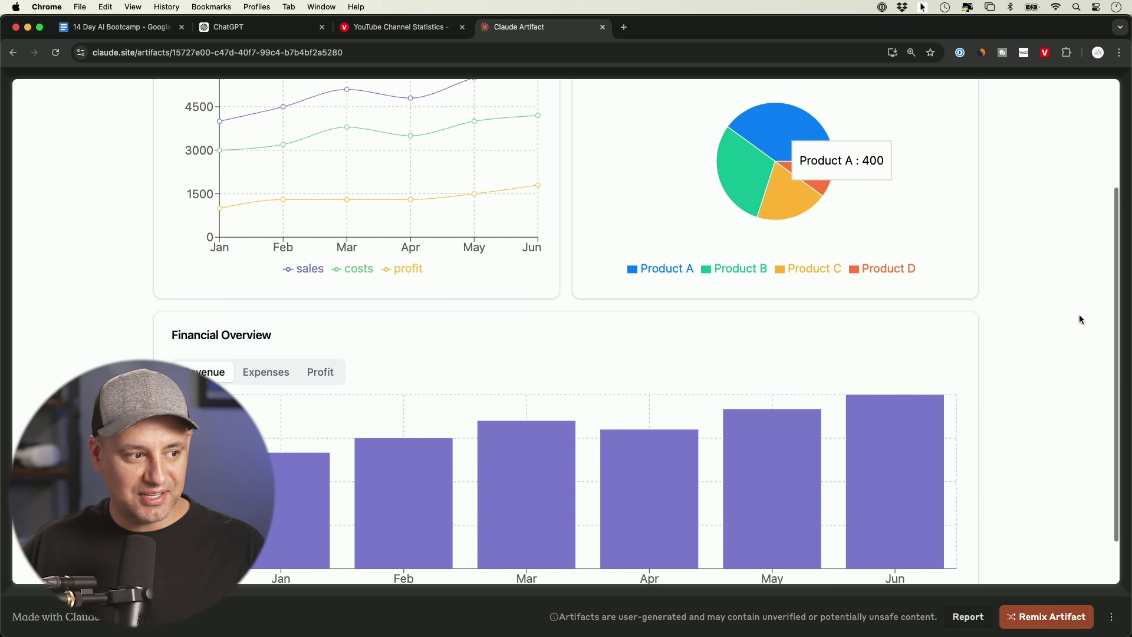
pyautogui.click(272, 321)
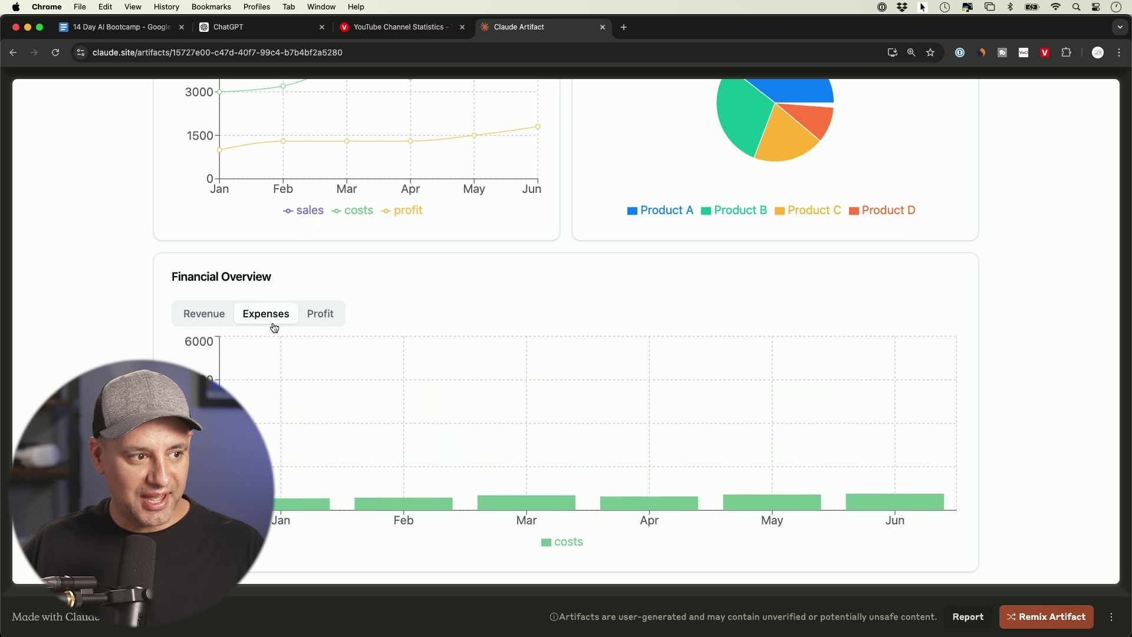
pyautogui.click(322, 318)
pyautogui.scroll(4, 490, 337)
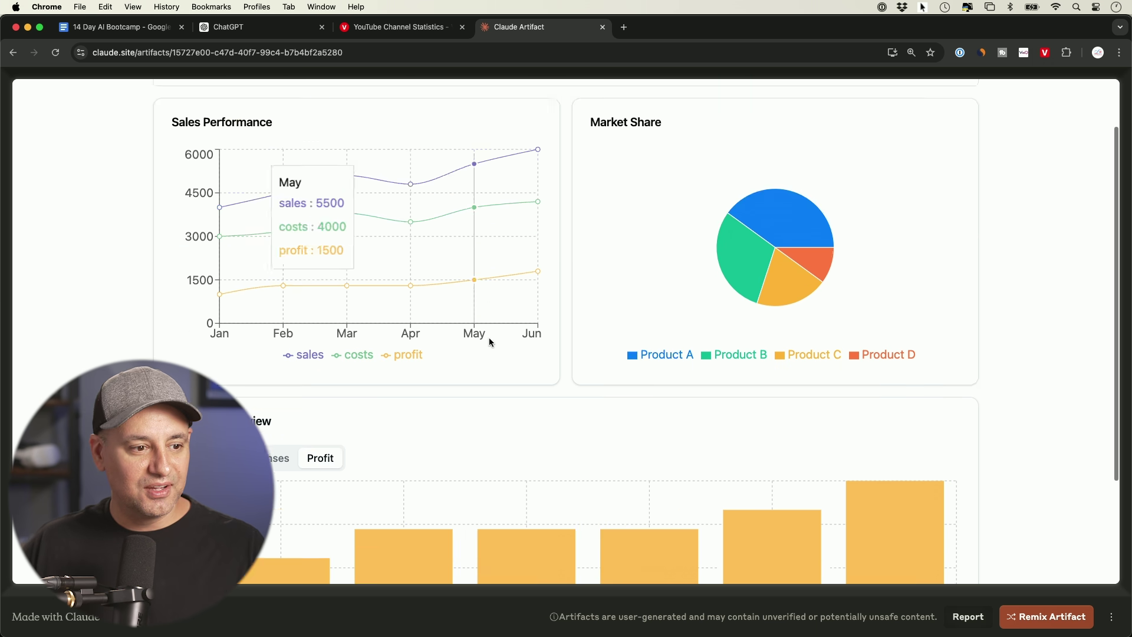
pyautogui.scroll(-4, 490, 337)
pyautogui.scroll(5, 717, 411)
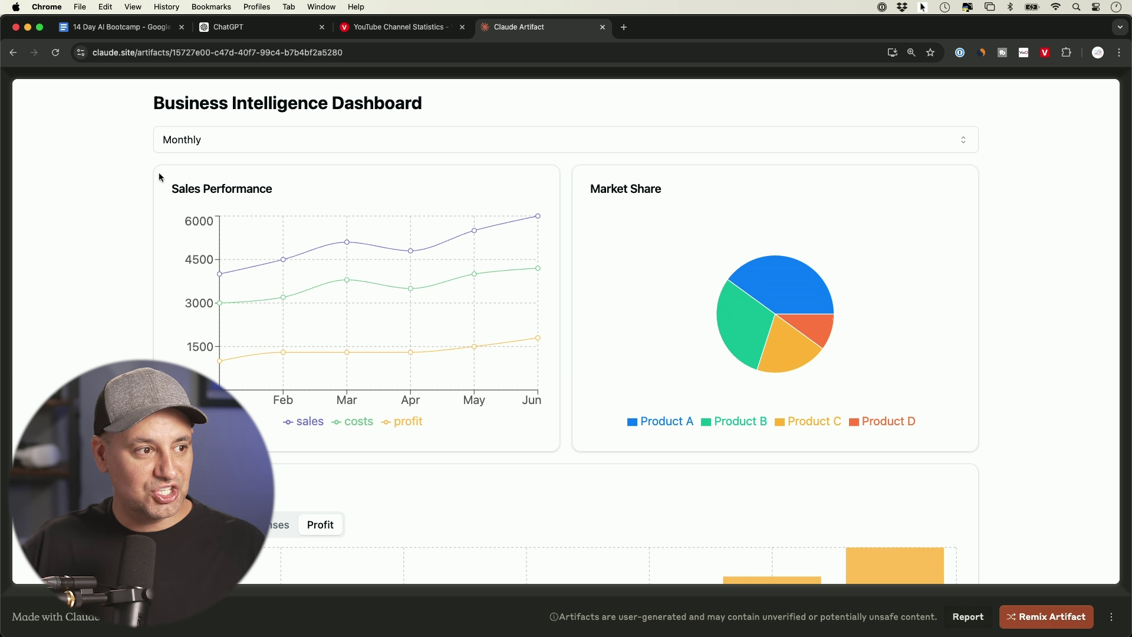
# Try the Quarterly period on the Business Intelligence Dashboard and set it back to Monthly.
pyautogui.click(212, 147)
pyautogui.click(206, 197)
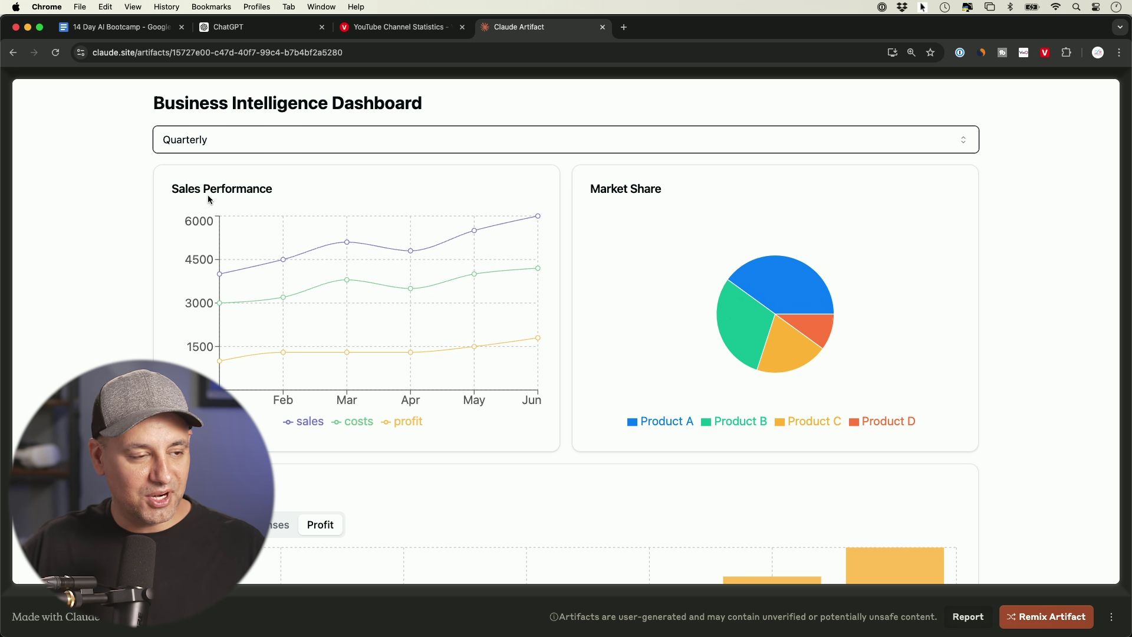
pyautogui.click(245, 149)
pyautogui.click(238, 164)
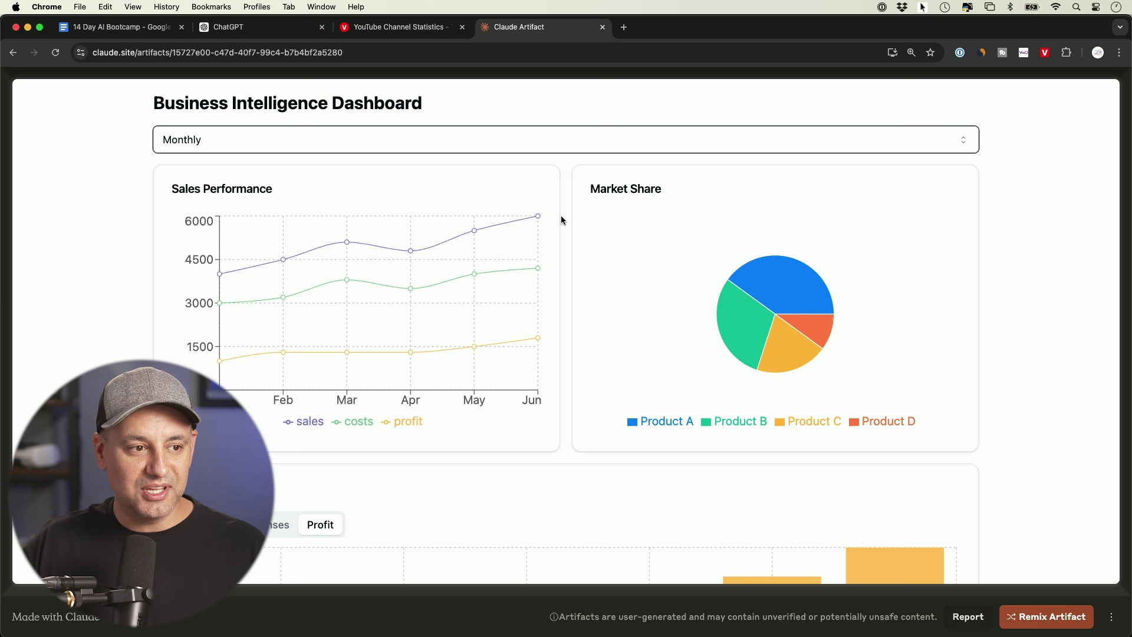
pyautogui.scroll(-4, 562, 218)
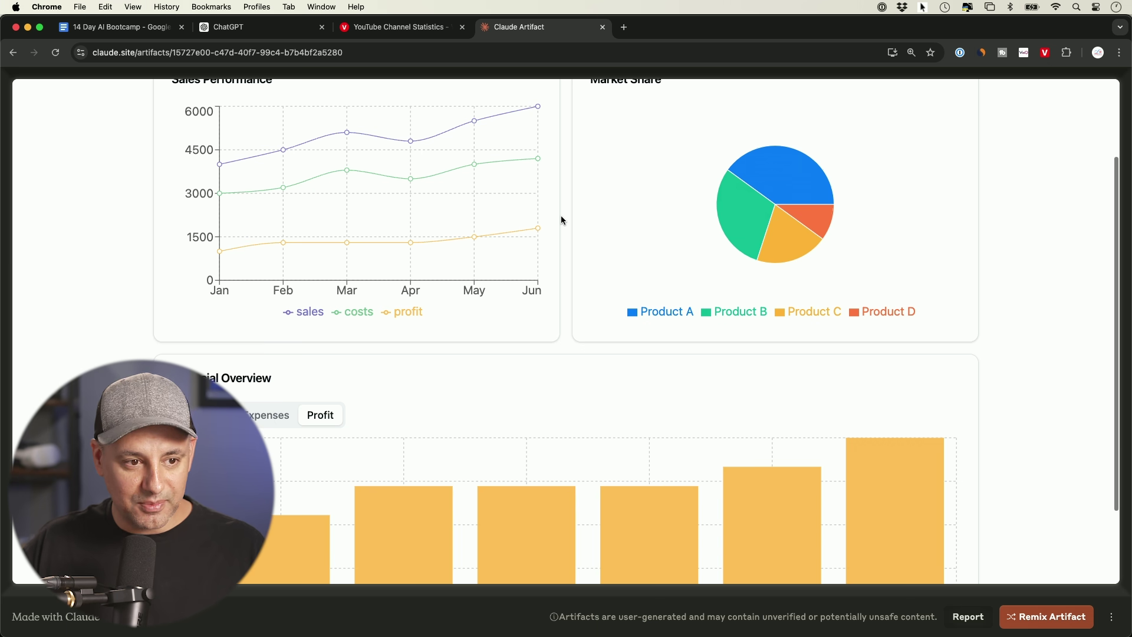
pyautogui.scroll(-1, 561, 215)
# Return to the Claude chat, examine the Advanced Business Intelligence Dashboard's source code, and look through its preview again.
pyautogui.press('super+bracketleft')
pyautogui.scroll(1, 762, 358)
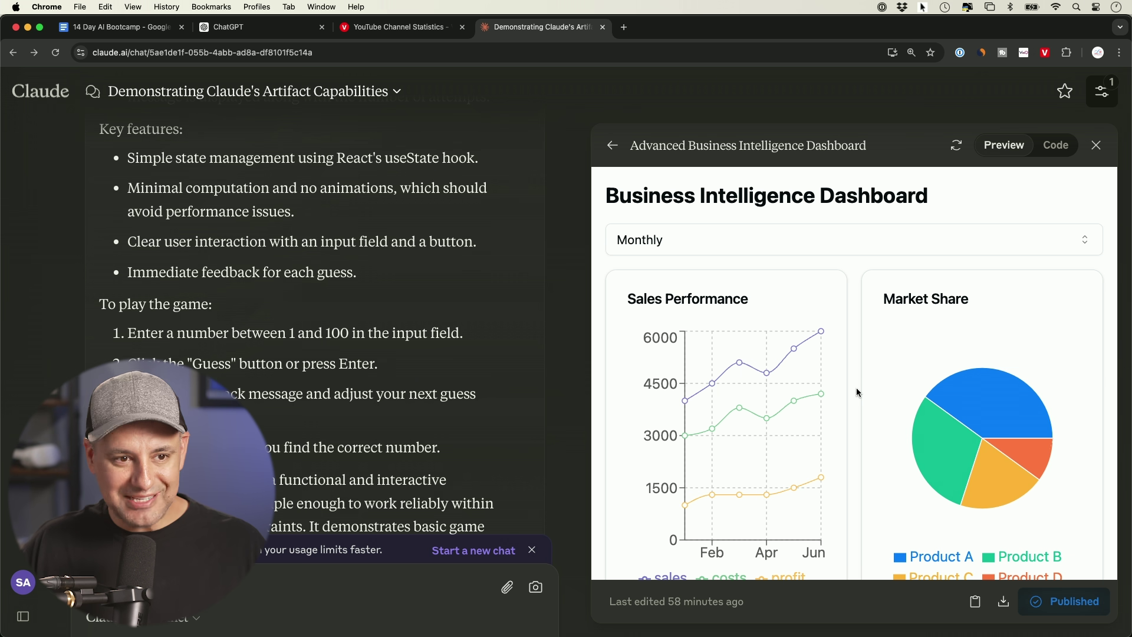
pyautogui.click(1056, 146)
pyautogui.scroll(5, 960, 259)
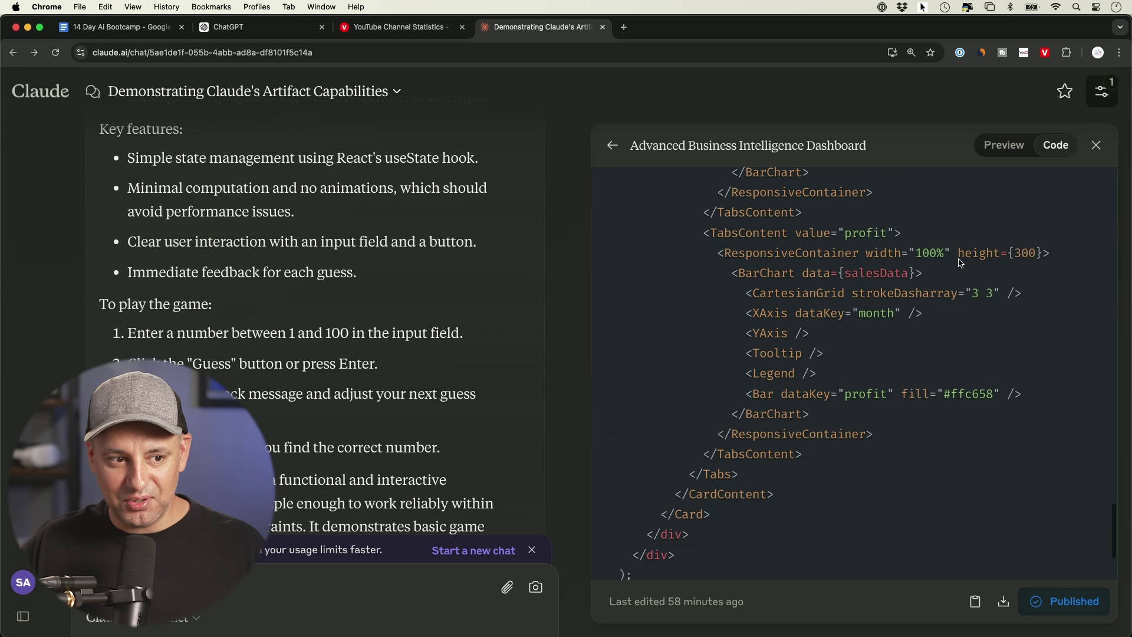
pyautogui.scroll(2, 960, 260)
pyautogui.click(1003, 148)
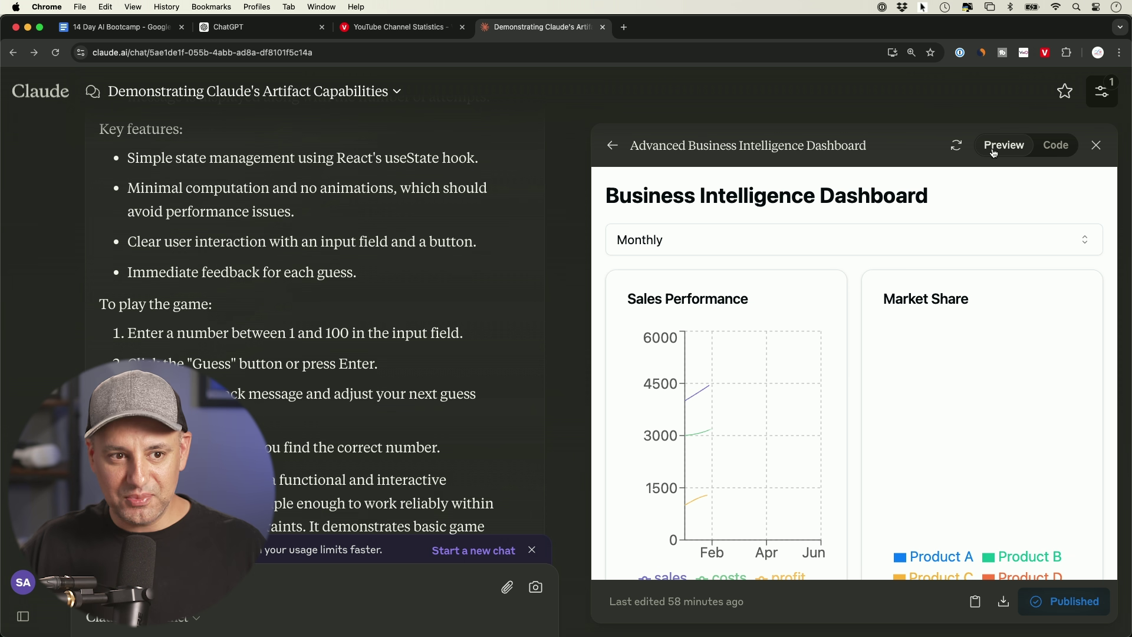
pyautogui.scroll(-1, 850, 318)
pyautogui.scroll(-3, 848, 318)
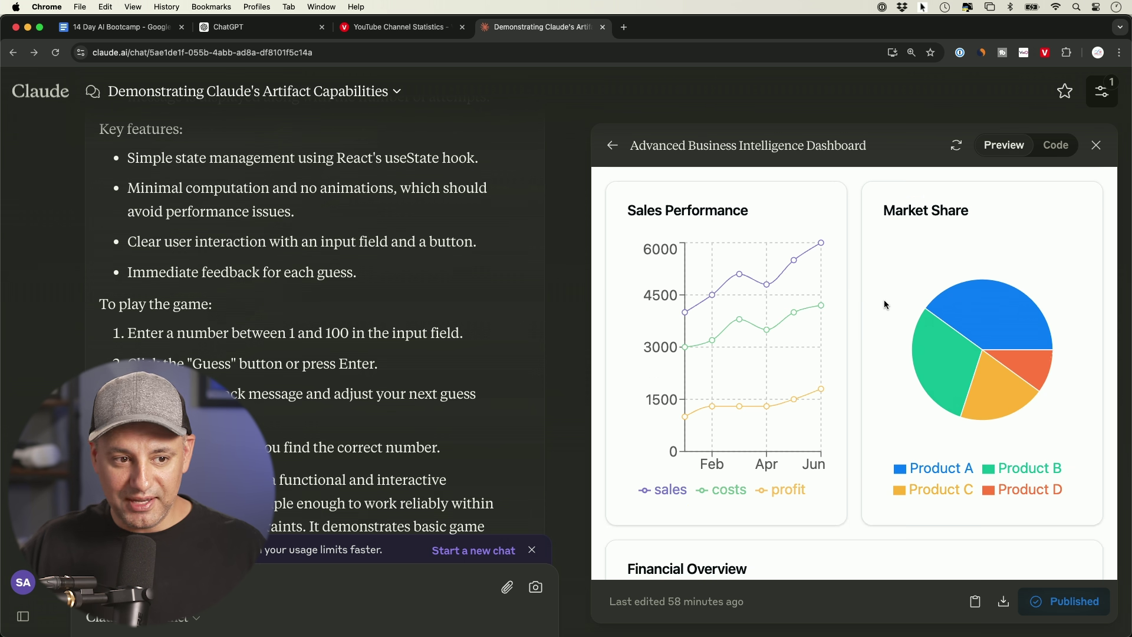
pyautogui.scroll(-1, 865, 312)
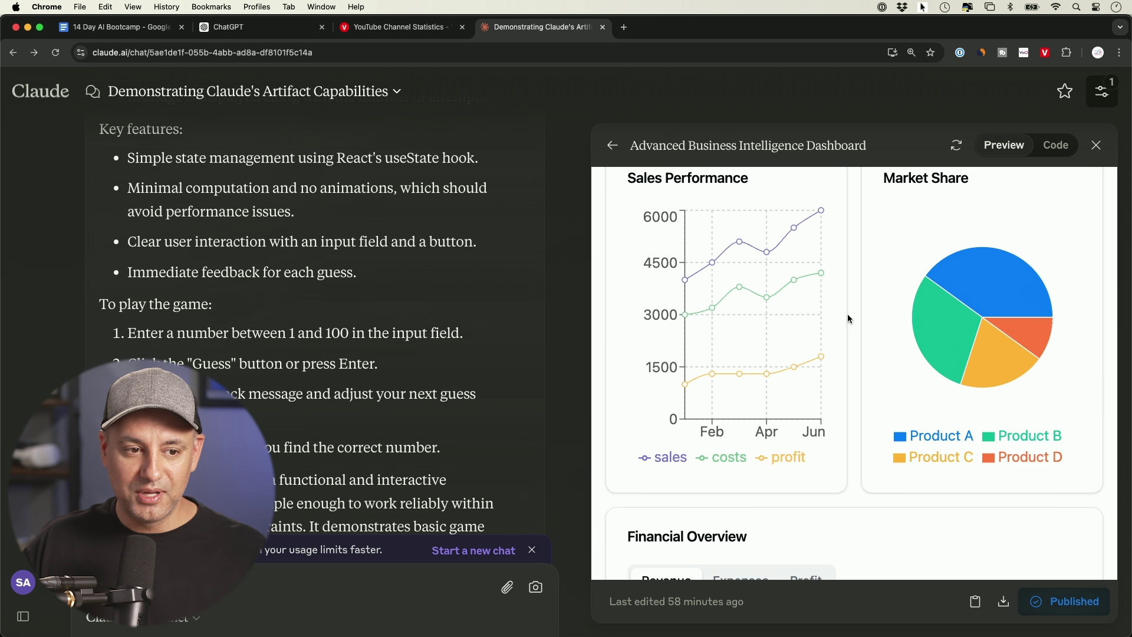
pyautogui.scroll(-5, 847, 314)
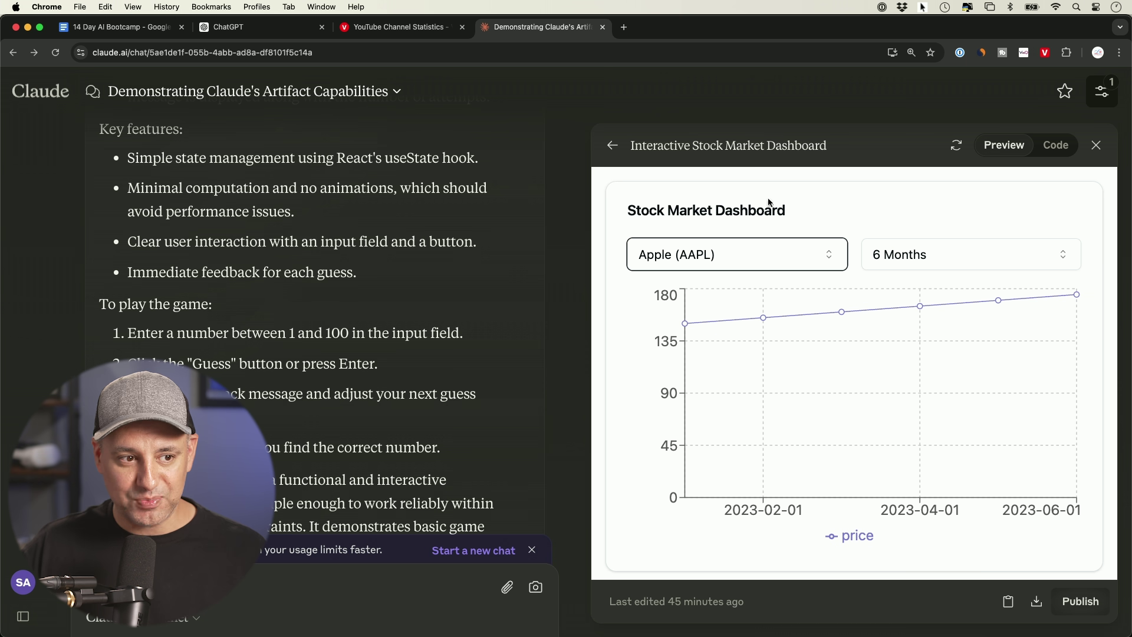
# Examine the Interactive Stock Market Dashboard's stock choices, time range, price and performance cards, and quick actions.
pyautogui.click(753, 252)
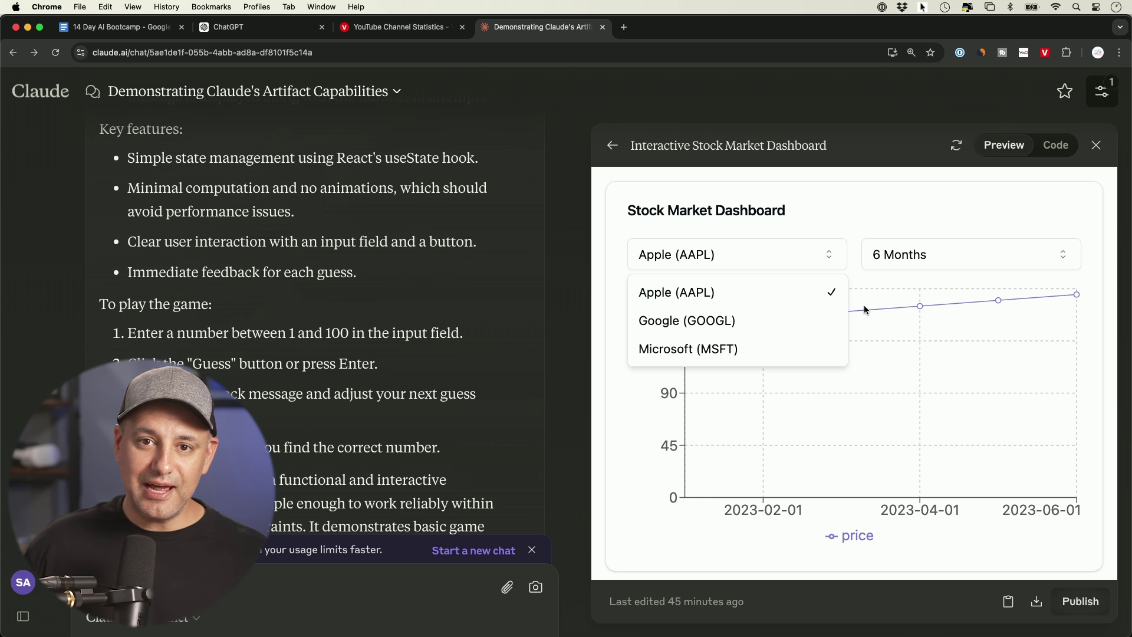
pyautogui.click(872, 221)
pyautogui.click(905, 256)
pyautogui.click(906, 259)
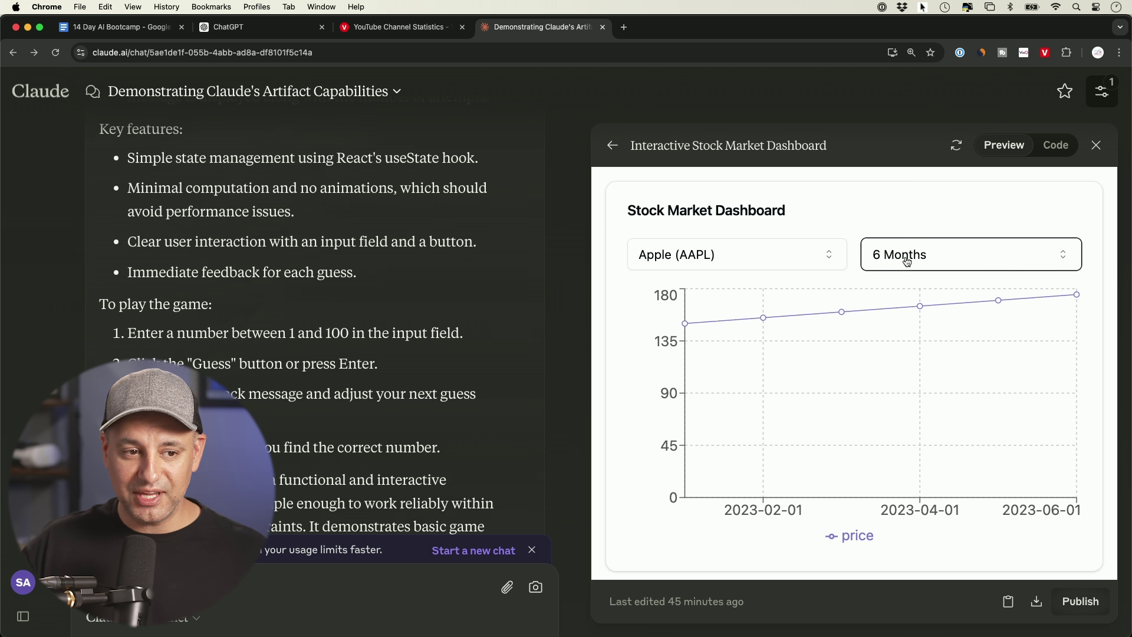
pyautogui.scroll(-5, 906, 260)
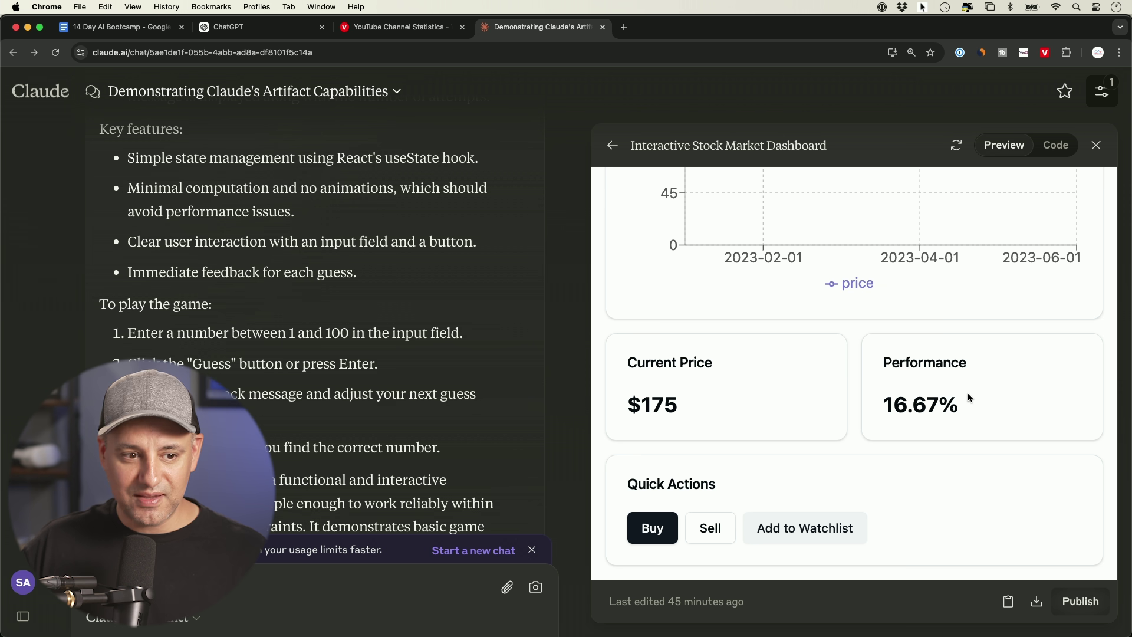
pyautogui.scroll(5, 968, 394)
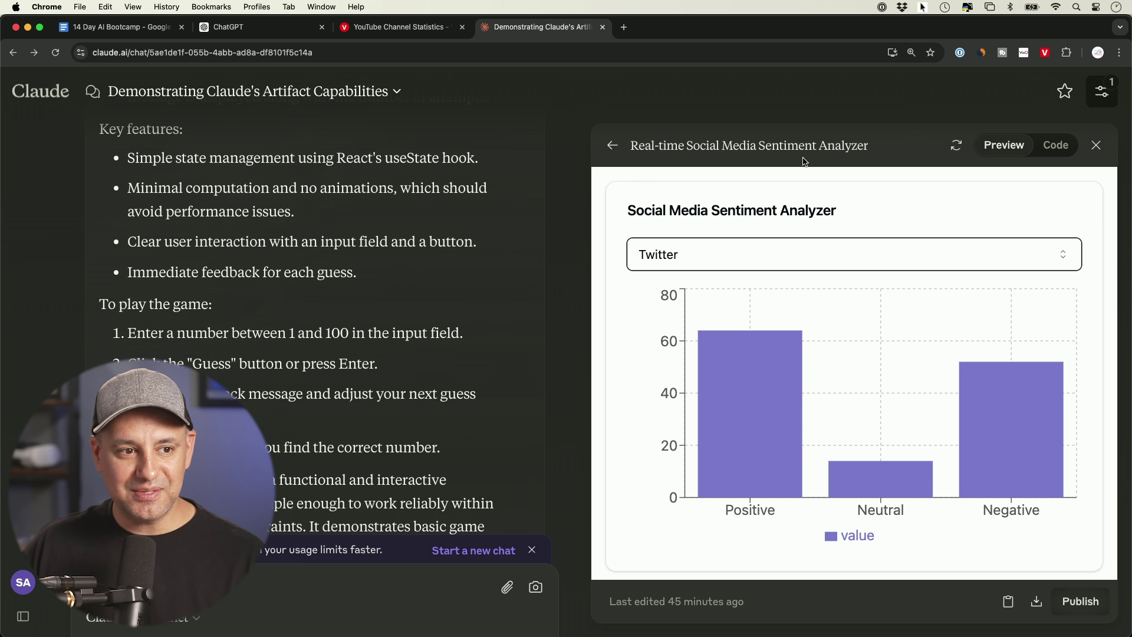
# Examine the Social Media Sentiment Analyzer's platform choices, sentiment chart, score cards and recent posts, keeping Twitter selected.
pyautogui.click(790, 251)
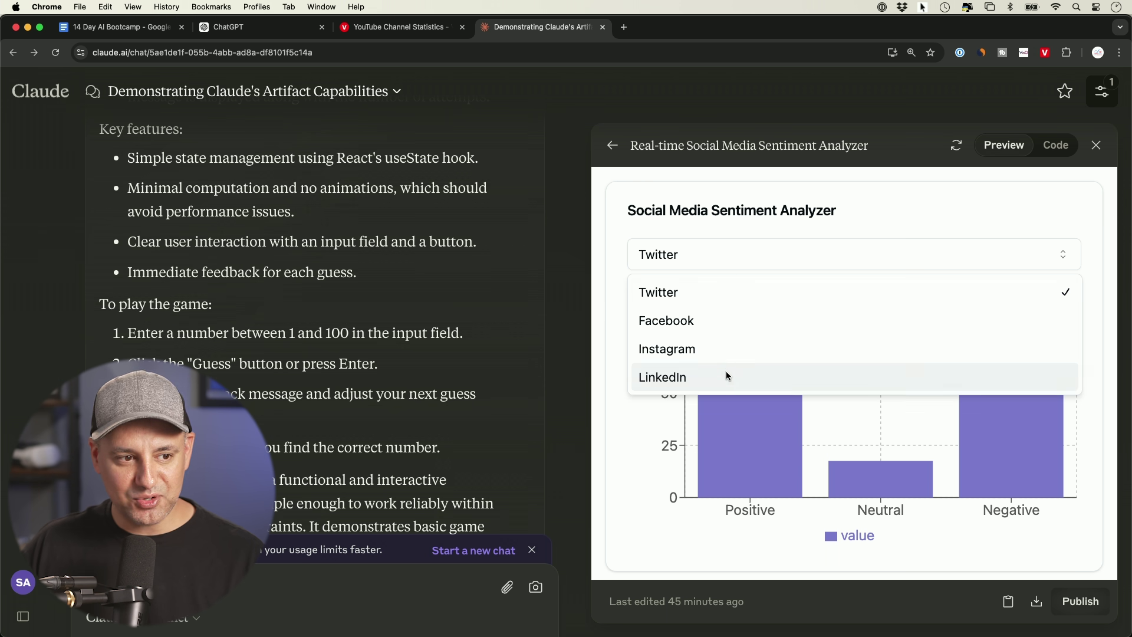
pyautogui.click(732, 260)
pyautogui.scroll(-3, 662, 308)
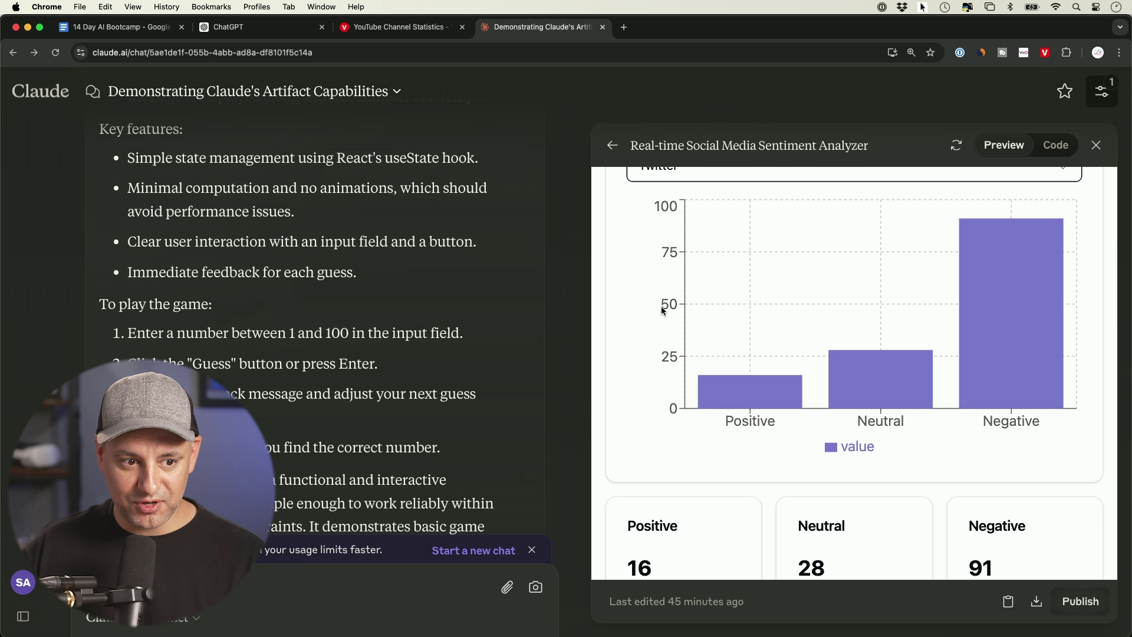
pyautogui.scroll(-10, 661, 306)
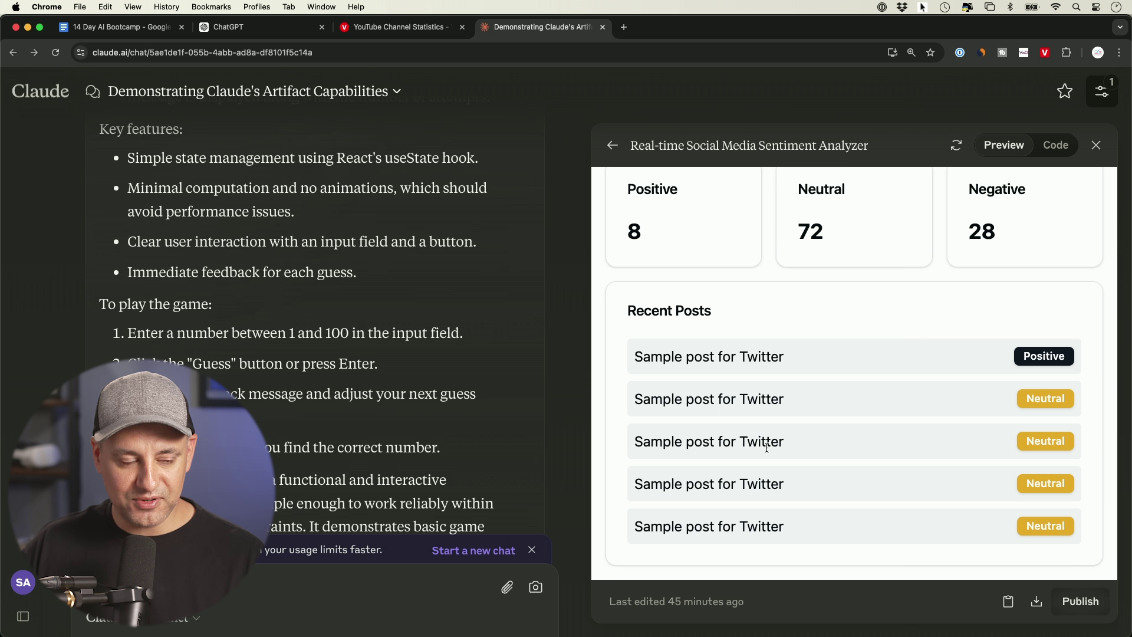
pyautogui.scroll(1, 766, 447)
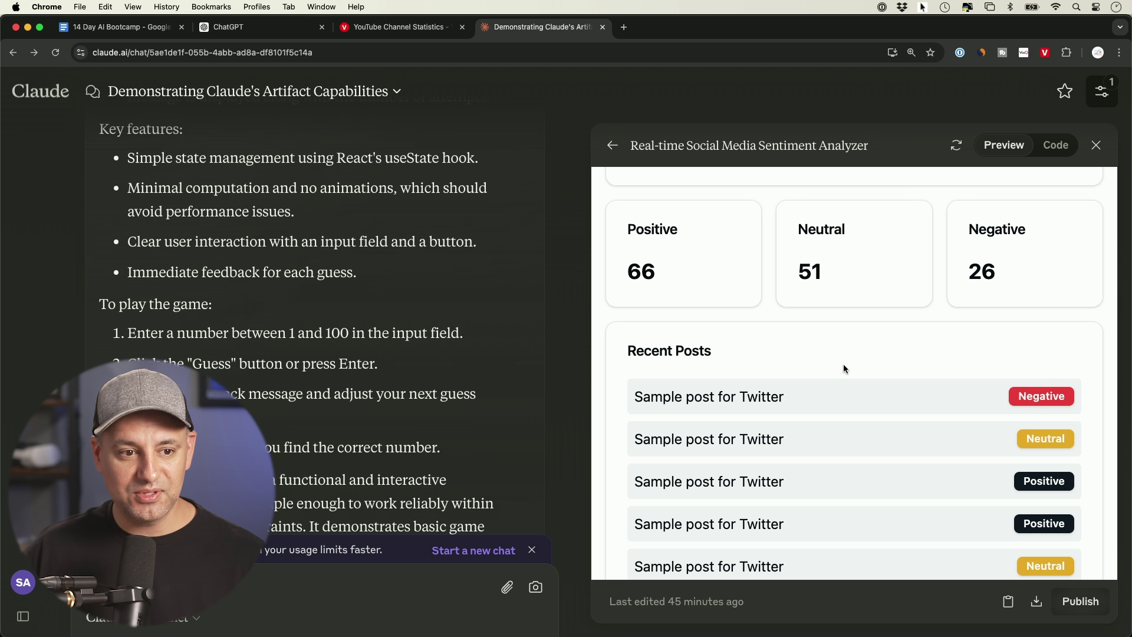
pyautogui.scroll(6, 804, 341)
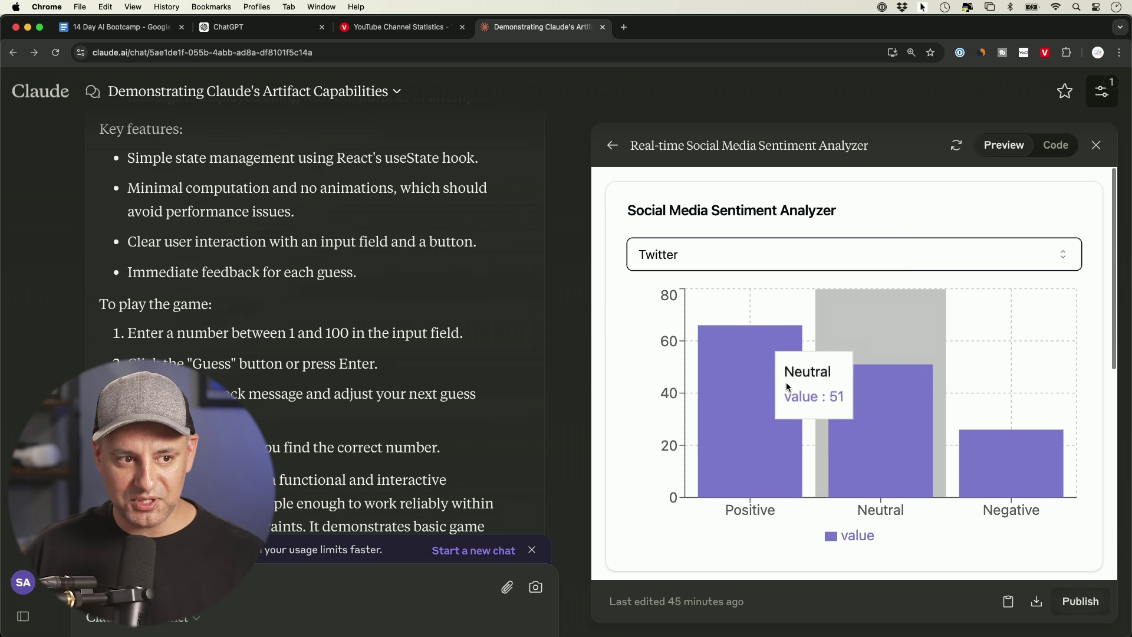
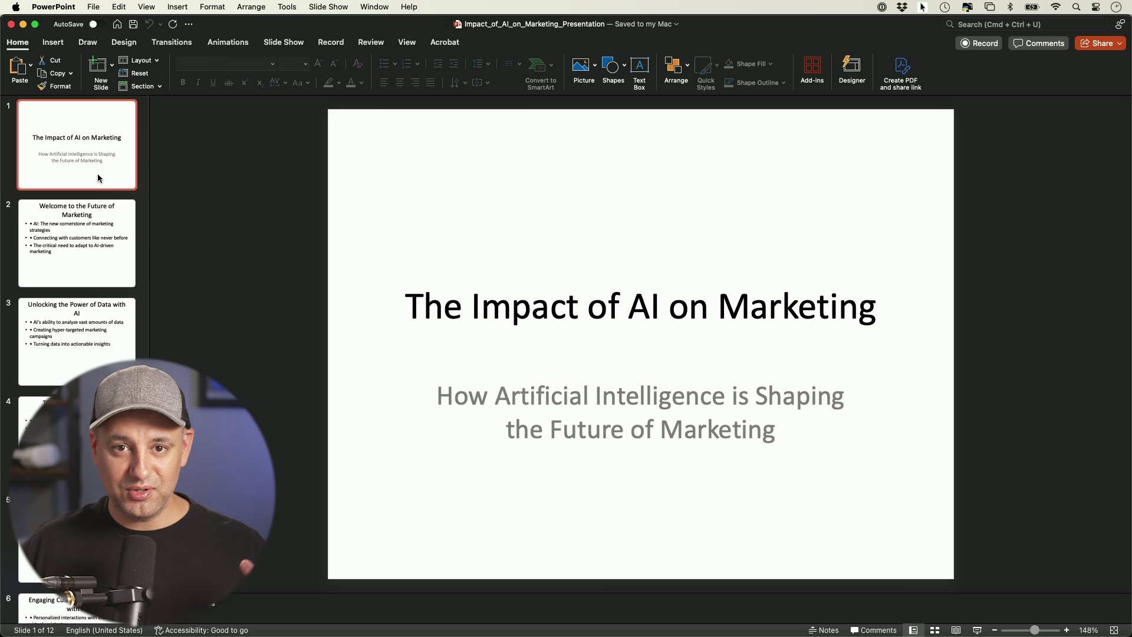
# Browse the opening slides of the Impact_of_AI_on_Marketing_Presentation in PowerPoint and return to the start of the deck.
pyautogui.click(71, 243)
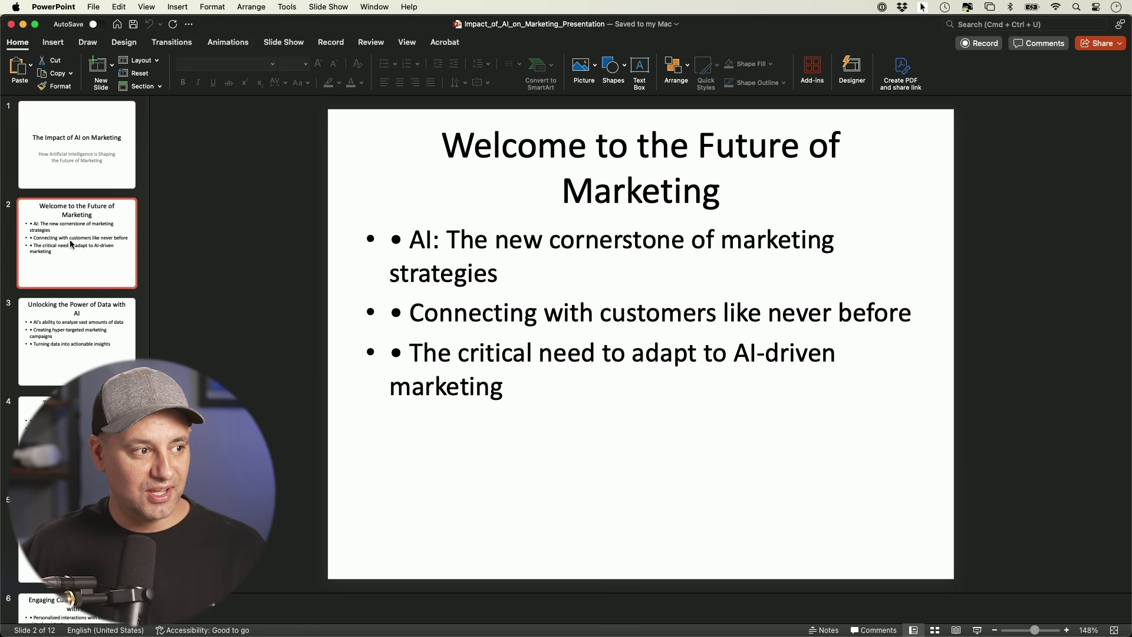
pyautogui.click(75, 167)
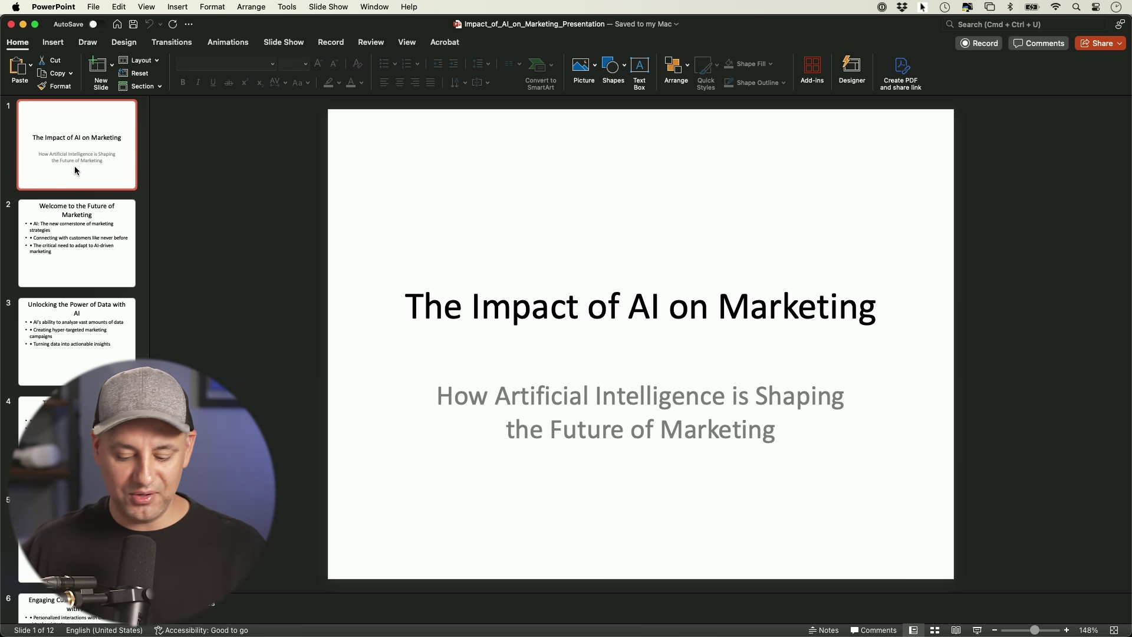
pyautogui.press('Down')
pyautogui.press('Down')
pyautogui.press('Down')
pyautogui.press('Down')
pyautogui.press('Down')
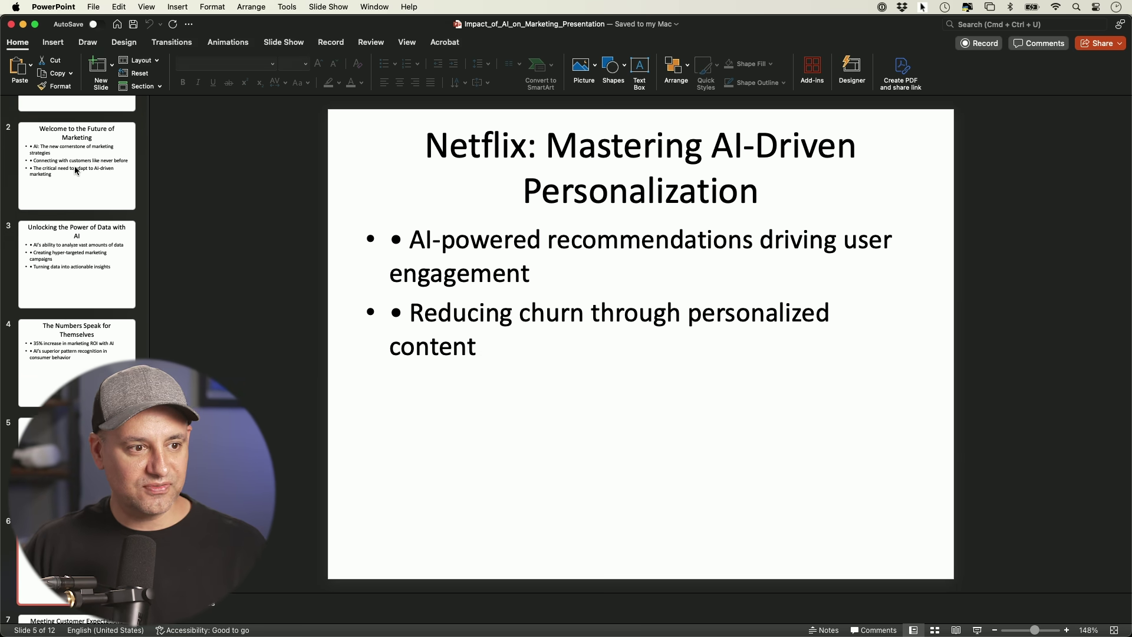
pyautogui.scroll(3, 75, 164)
pyautogui.click(75, 165)
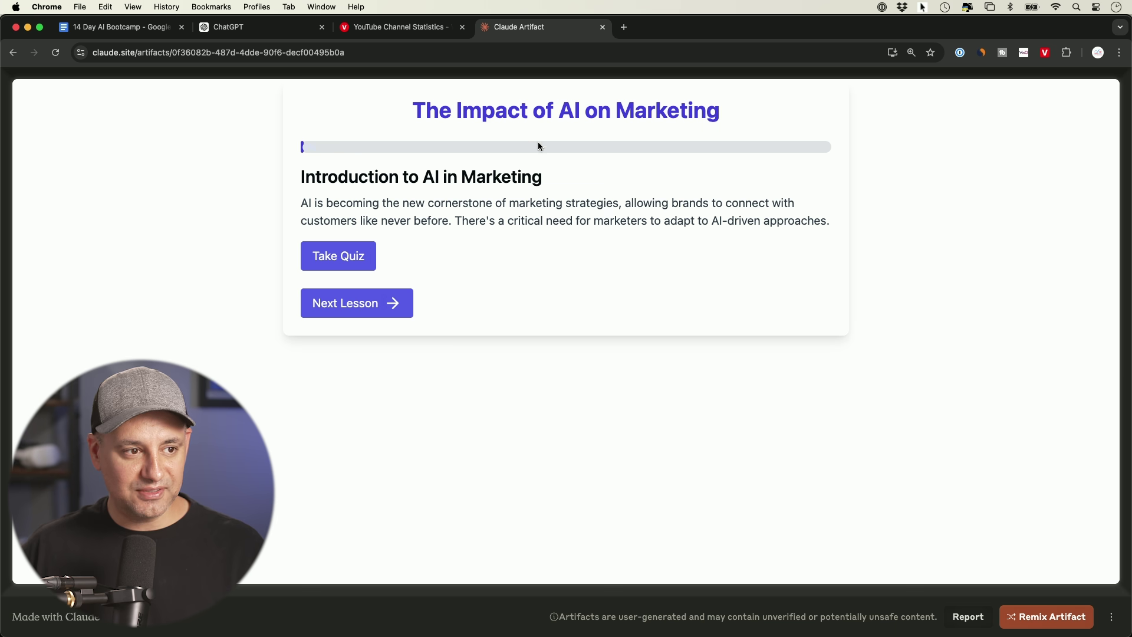
# Advance The Impact of AI on Marketing course artifact from its introduction to the "AI in Customer Engagement" lesson.
pyautogui.click(340, 313)
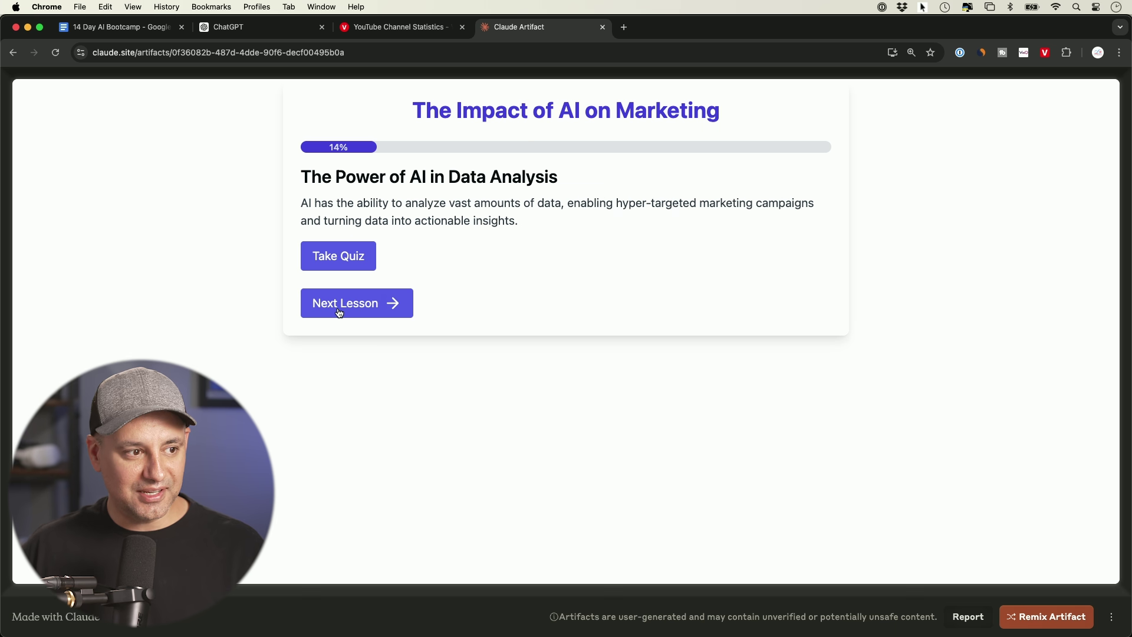
pyautogui.click(340, 313)
pyautogui.click(341, 311)
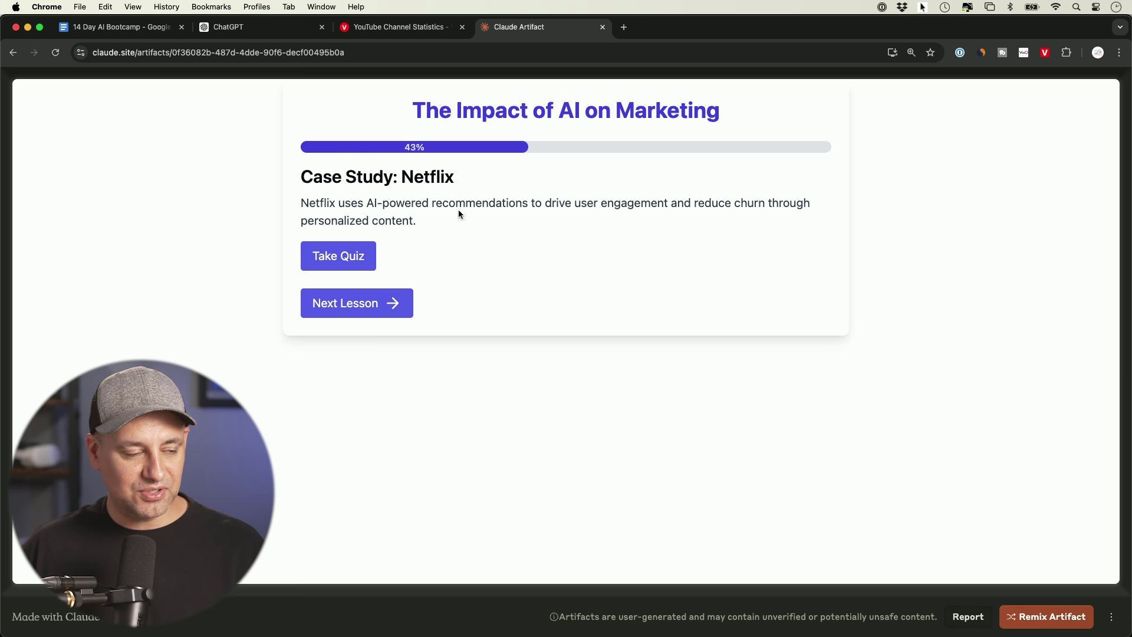
pyautogui.click(357, 305)
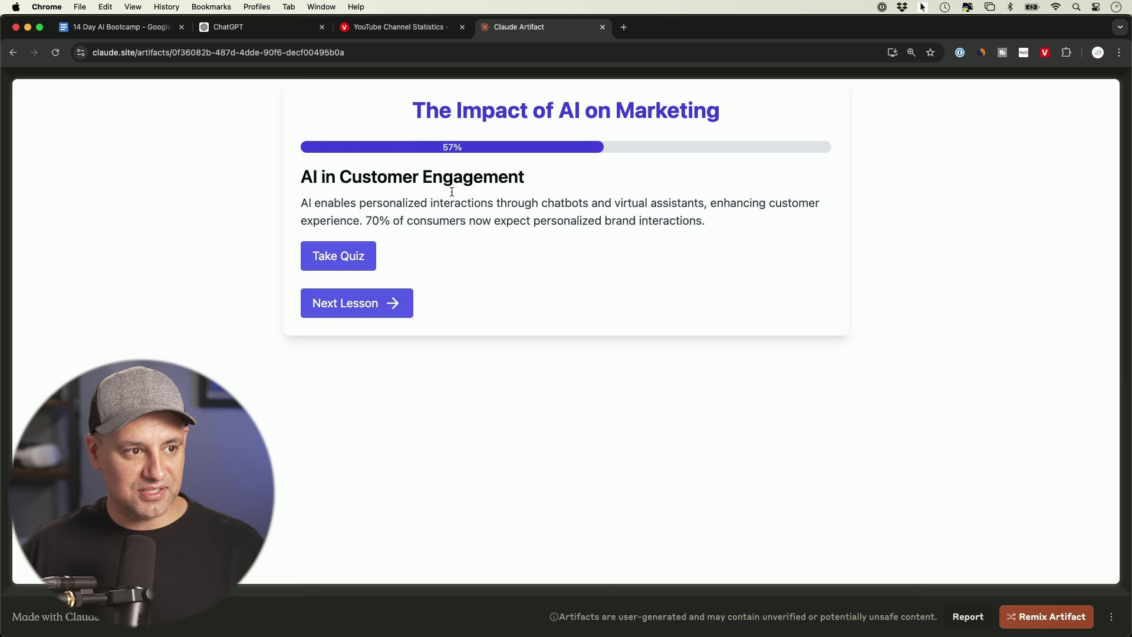
# Answer the "AI in Customer Engagement" quiz with 70%, advance to "Case Study: Sephora", and open that lesson's quiz.
pyautogui.click(371, 250)
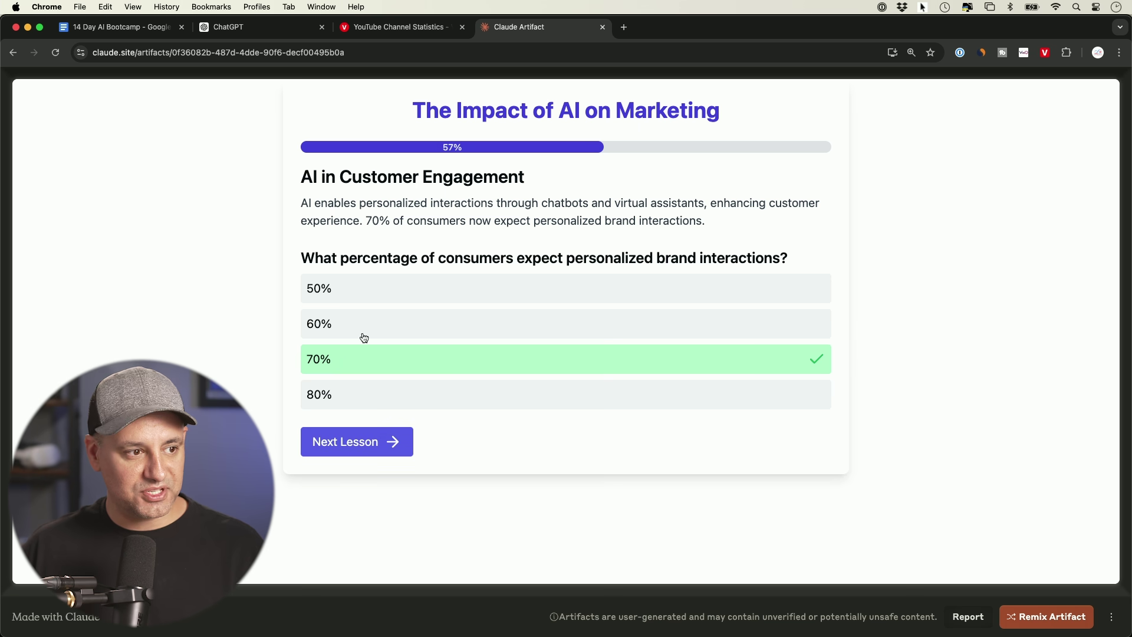
pyautogui.click(381, 447)
pyautogui.click(340, 252)
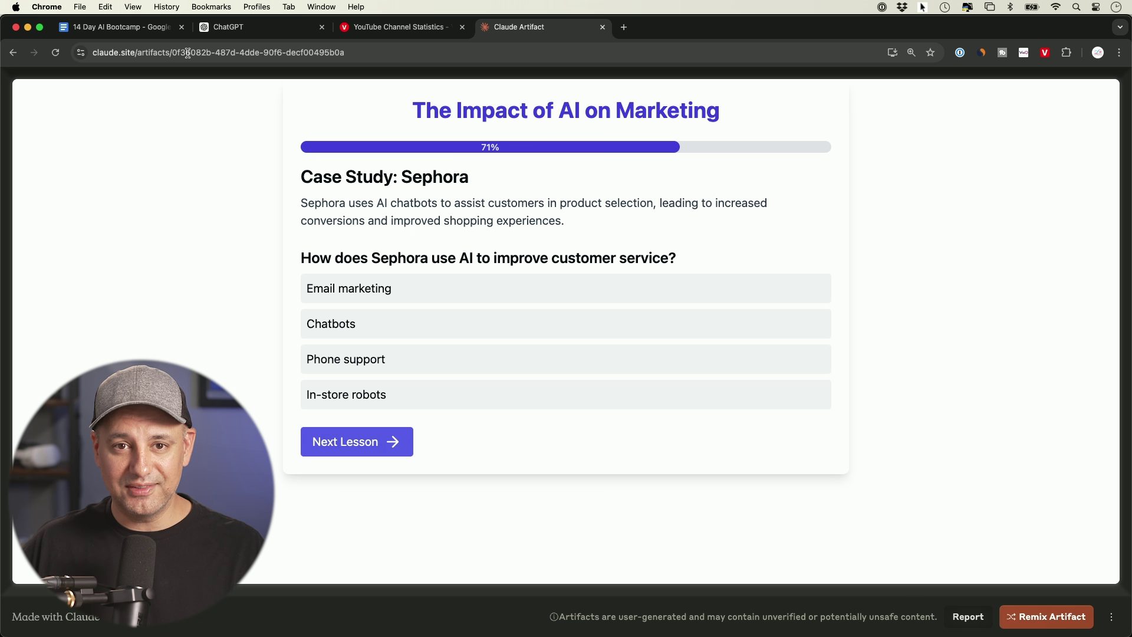
# Switch to the ViewStats top channels page and capture a screenshot of the ranking table from its header through rank 9.
pyautogui.hotkey('ctrl', 'shift', 'Tab')
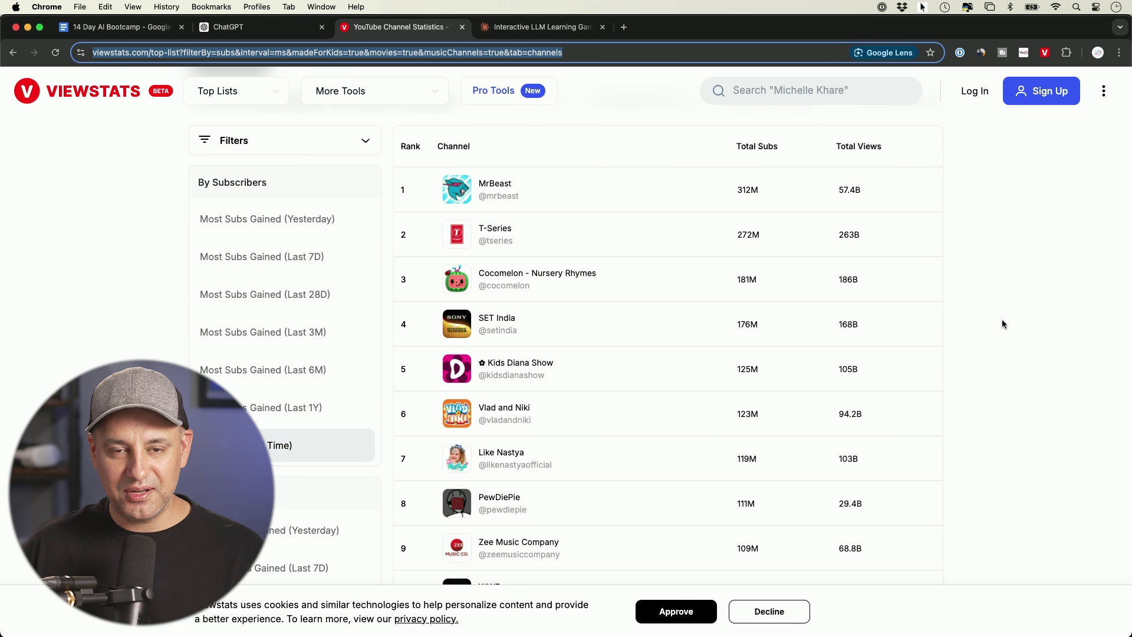
pyautogui.press('super+shift+4')
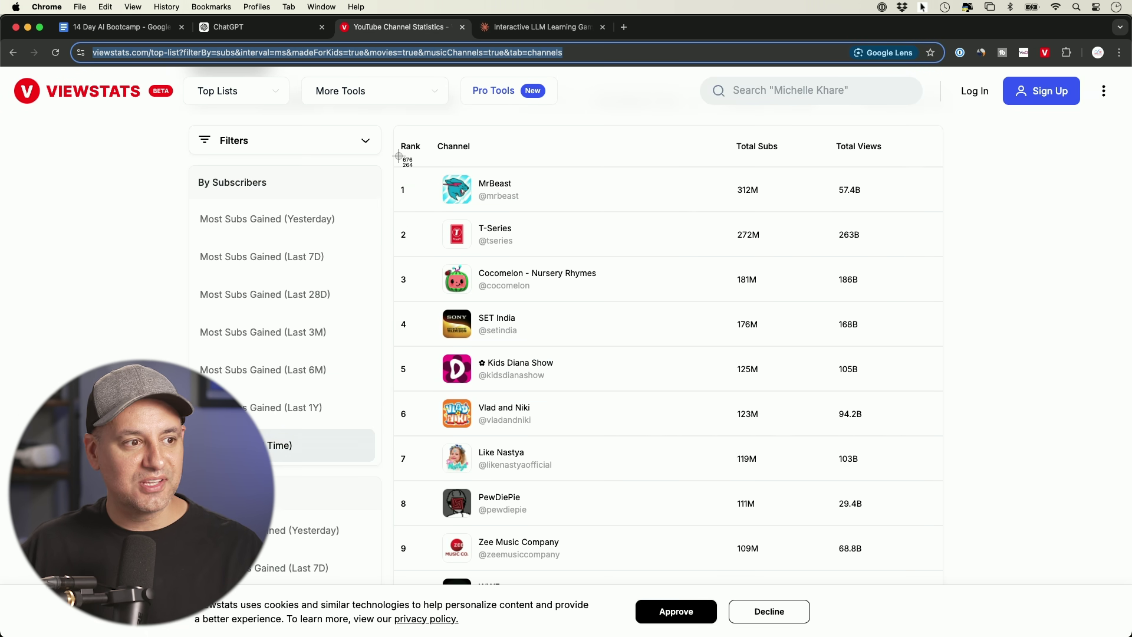
pyautogui.moveTo(390, 123); pyautogui.dragTo(948, 574)
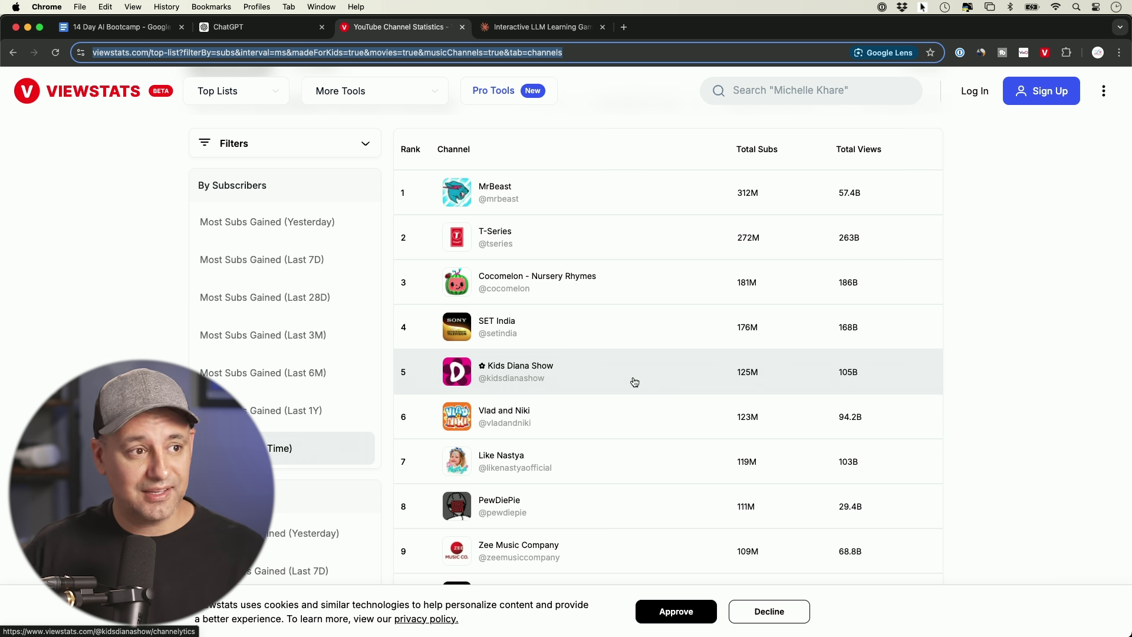
# Examine the YouTube Competitor Dashboard's performance chart and Channel Rankings table in Claude, toggling the sort order by Total Subs.
pyautogui.hotkey('ctrl', 'Tab')
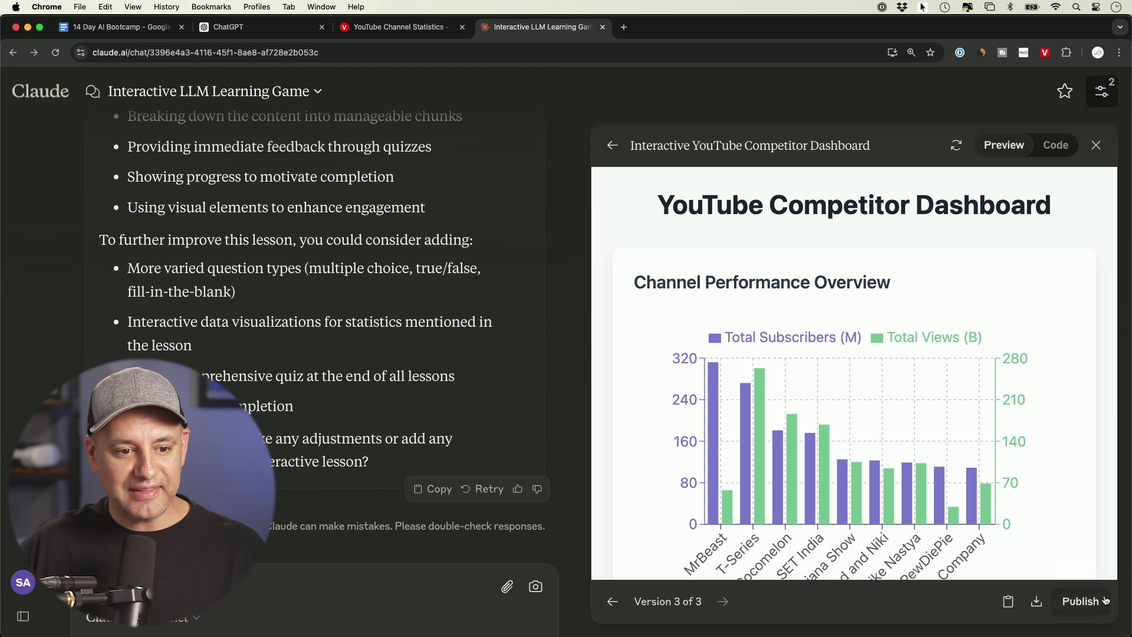
pyautogui.scroll(-3, 1053, 511)
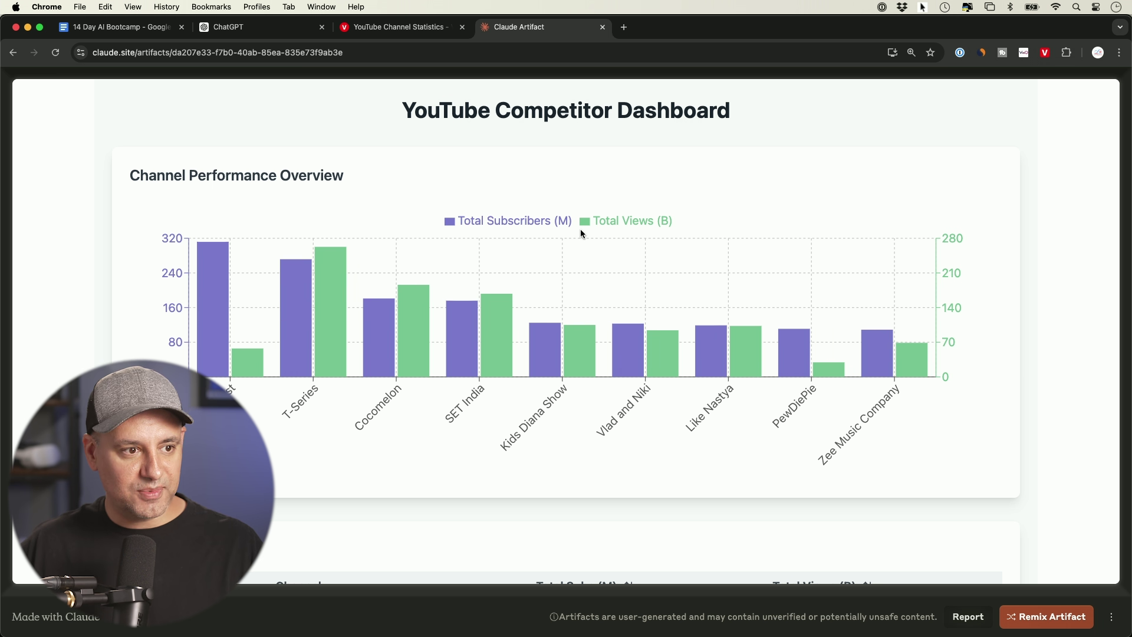
pyautogui.scroll(-7, 581, 233)
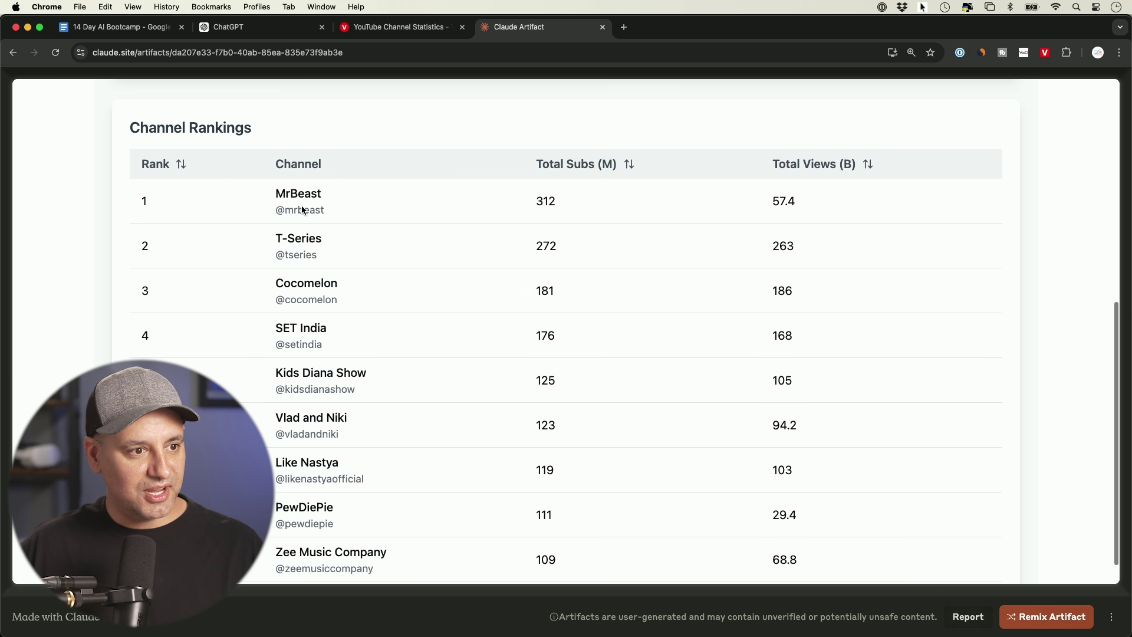
pyautogui.click(628, 164)
pyautogui.click(628, 164)
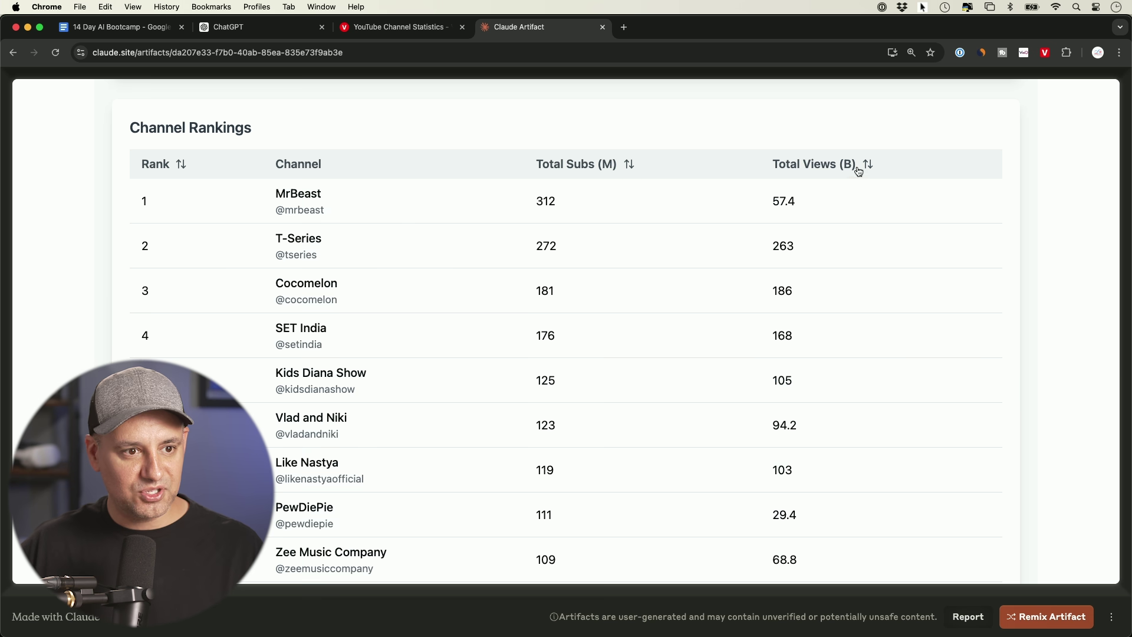
pyautogui.scroll(3, 853, 174)
pyautogui.scroll(5, 853, 175)
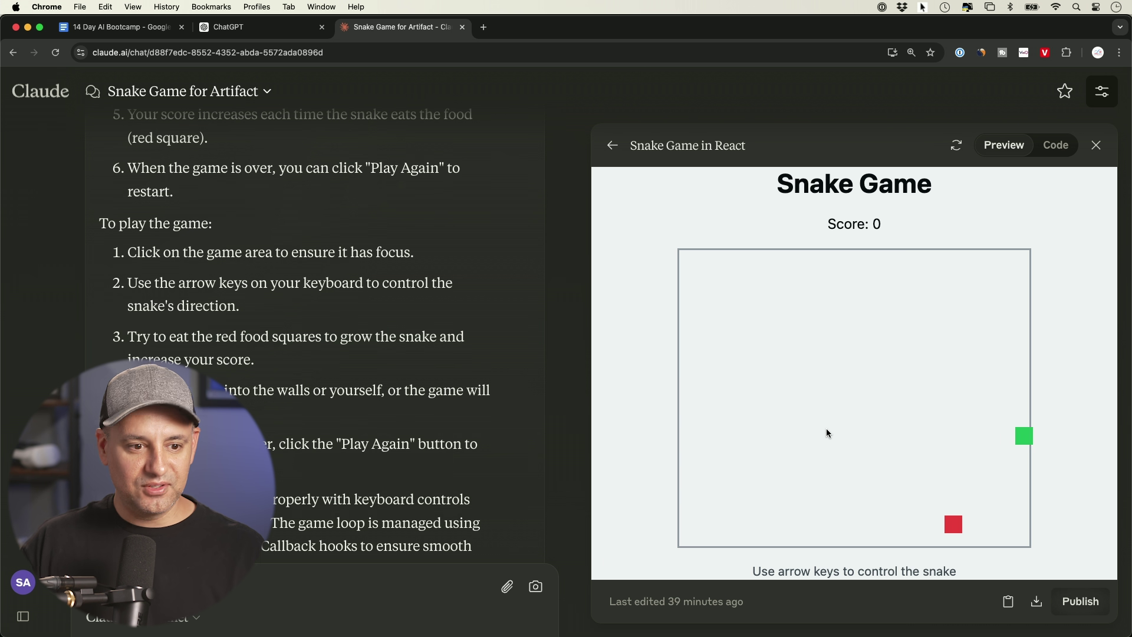
# Play the Snake Game artifact in the preview, steering the snake around the board to eat the red food squares.
pyautogui.press('Down')
pyautogui.press('Right')
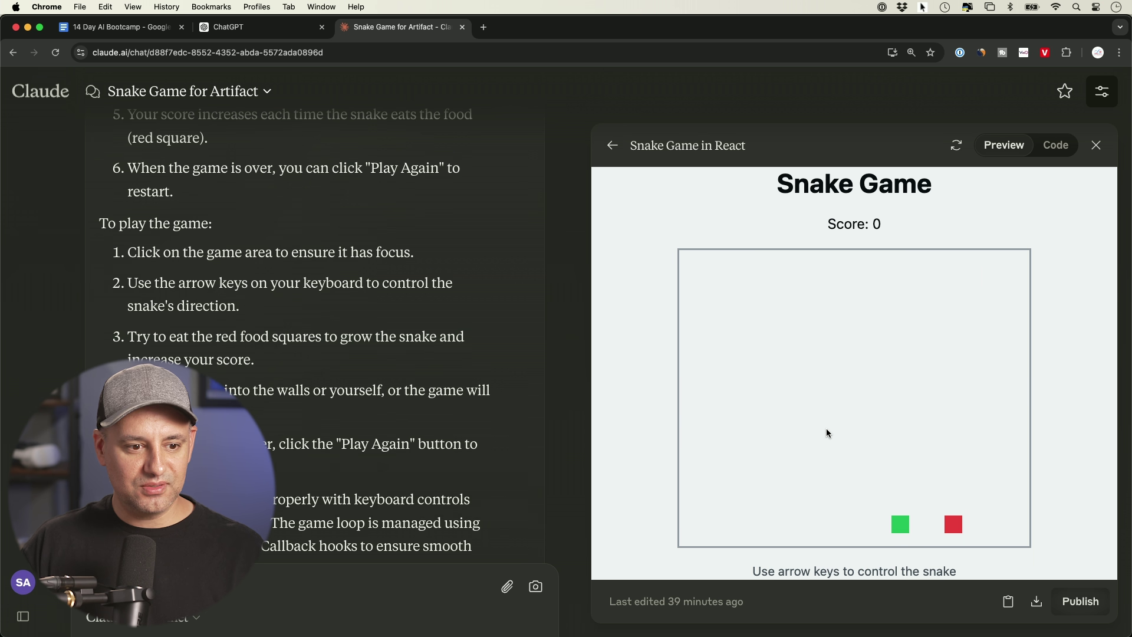
pyautogui.press('Up')
pyautogui.press('Left')
pyautogui.press('Down')
pyautogui.press('Right')
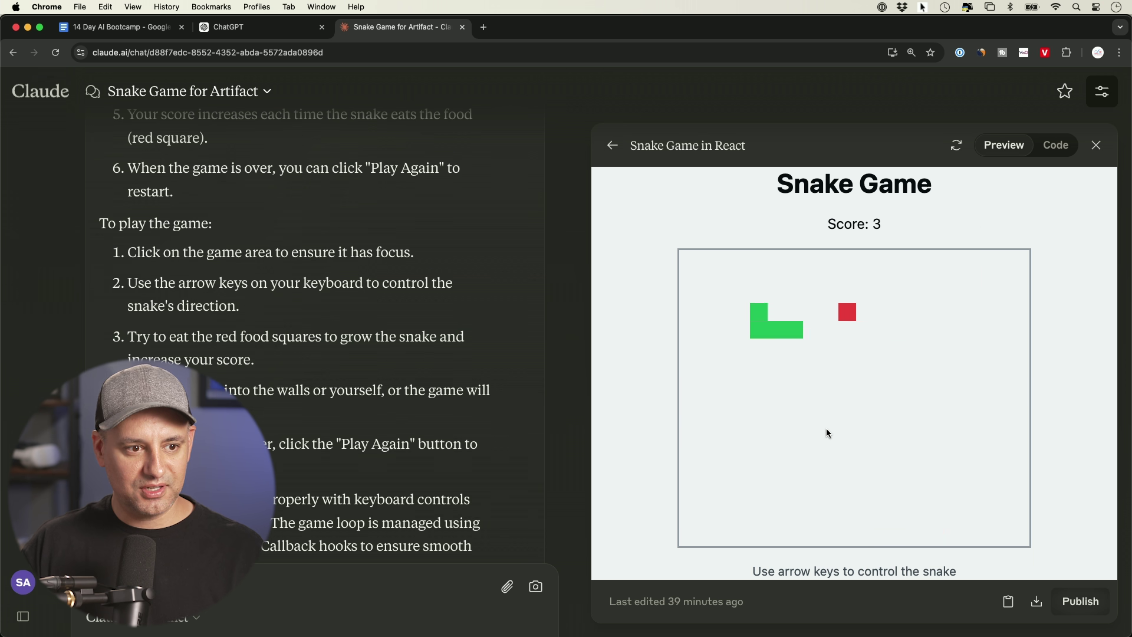